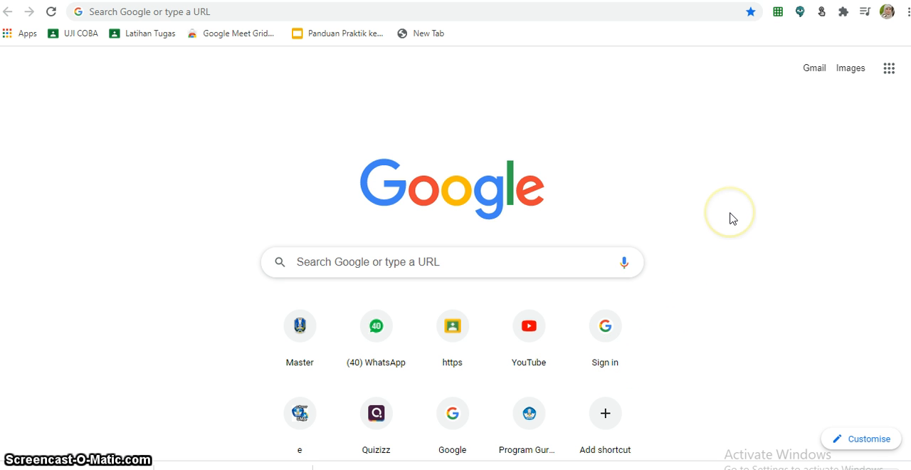
- Open padlet.com in the browser
left_click(217, 10)
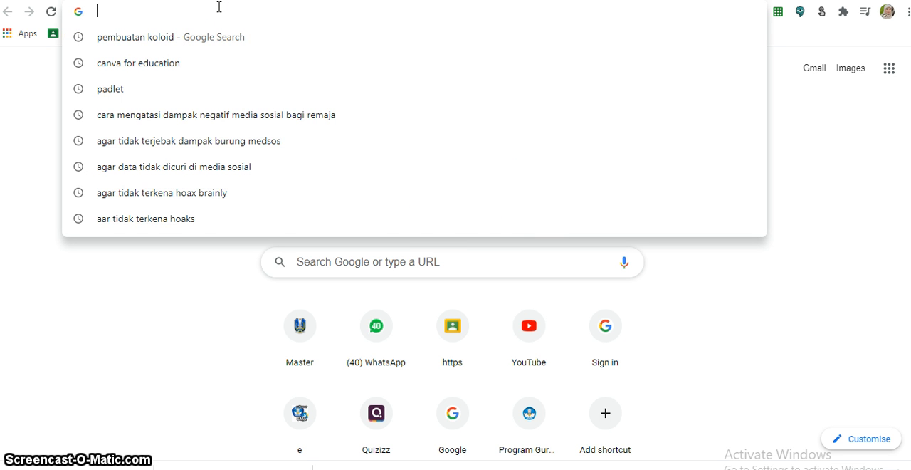
type("padlet.com")
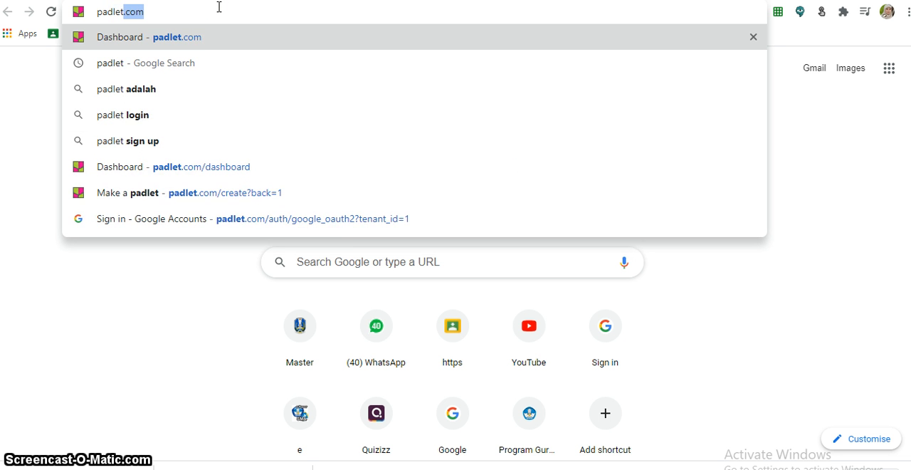
key("Return")
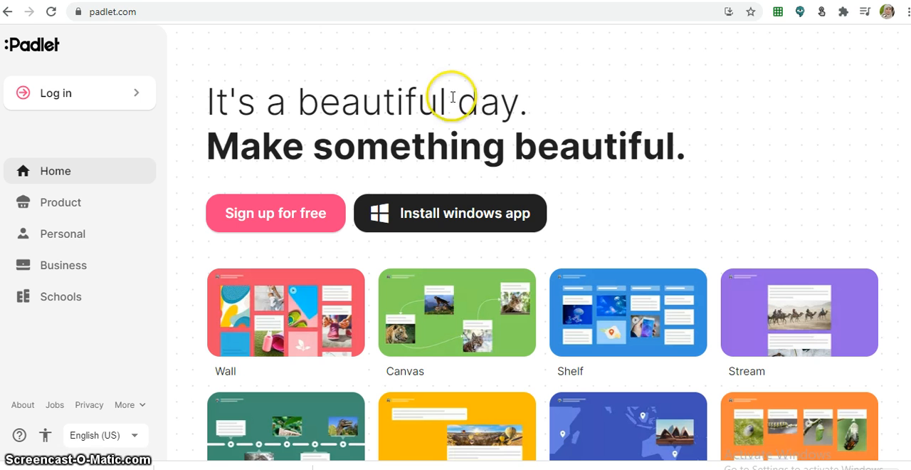
- Start a free Padlet sign-up using a Google account
left_click(293, 223)
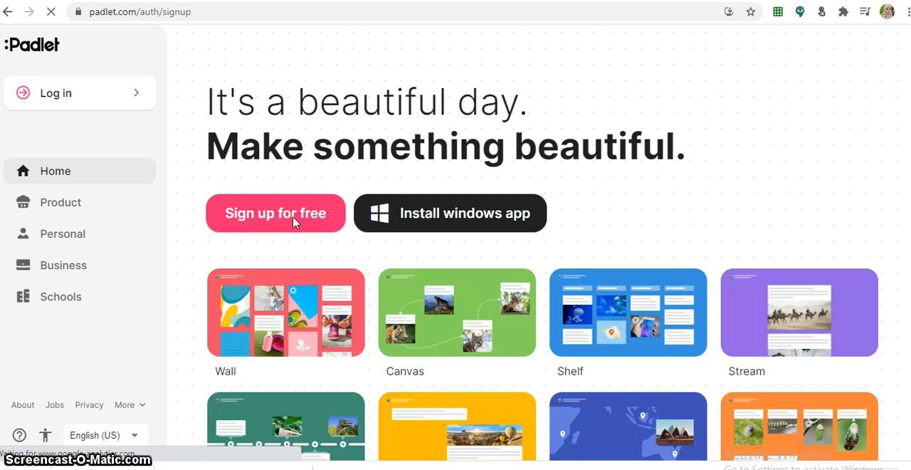
left_click(317, 208)
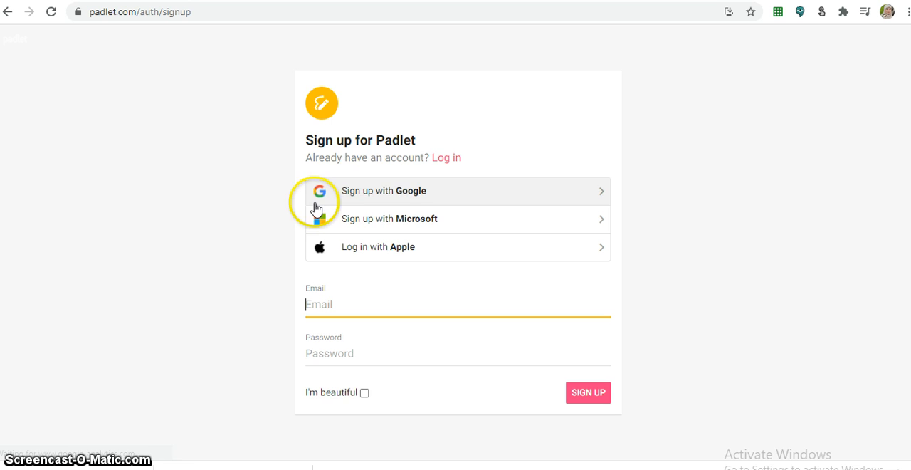
left_click(410, 199)
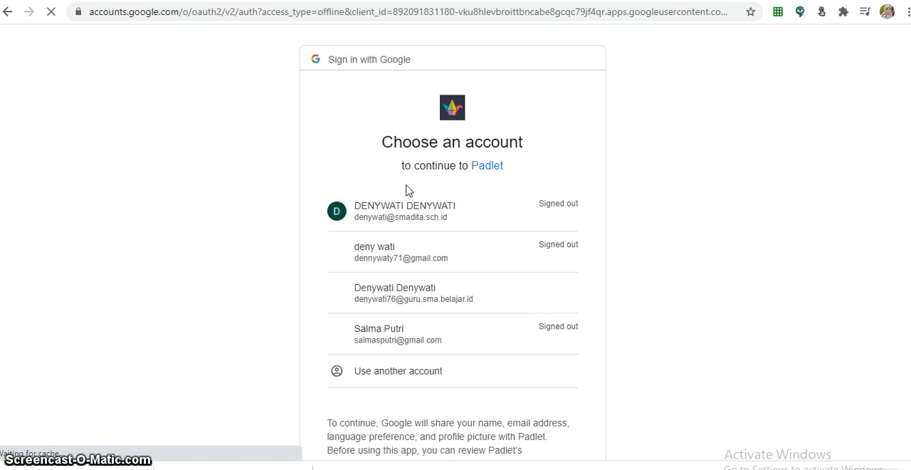
- Choose the school Google account and enter its account password to sign in
left_click(423, 176)
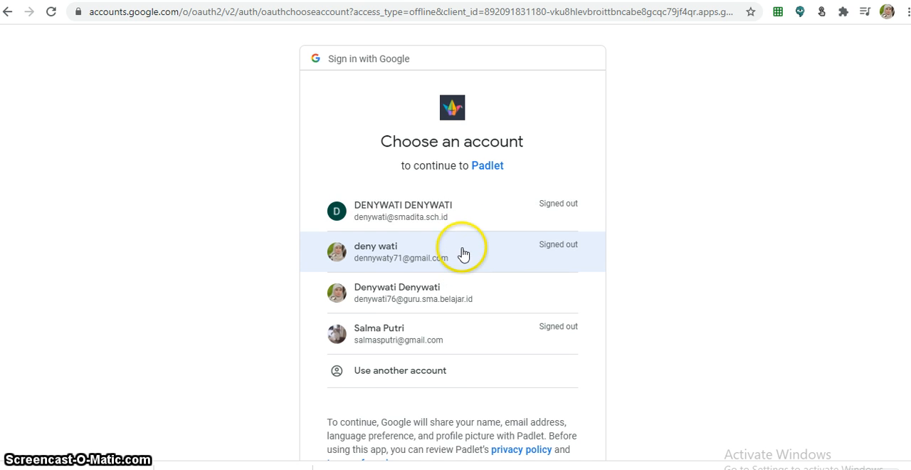
left_click(462, 217)
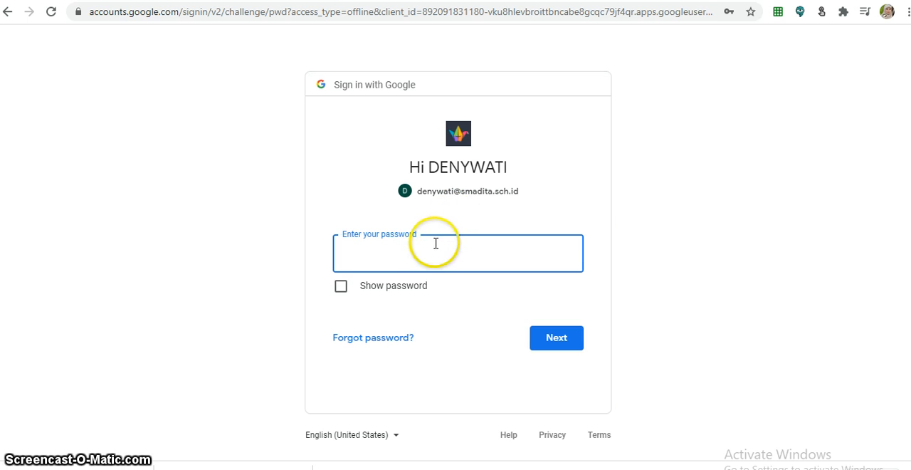
left_click(433, 249)
type("••")
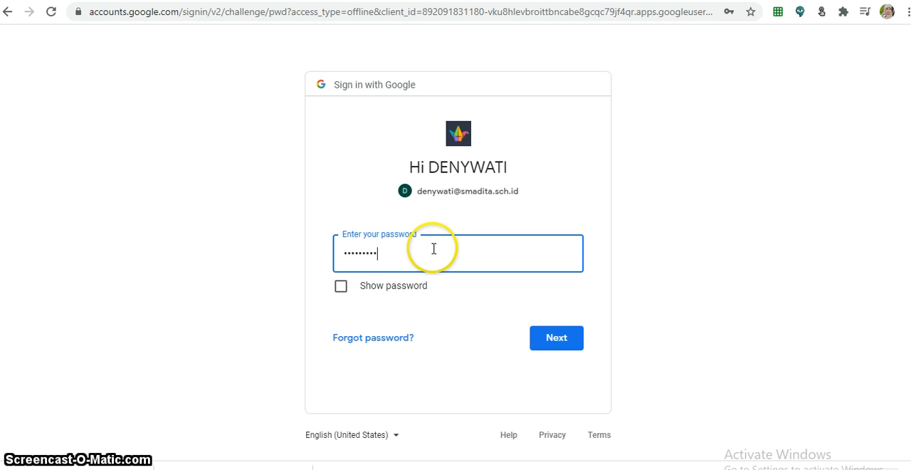
left_click(571, 339)
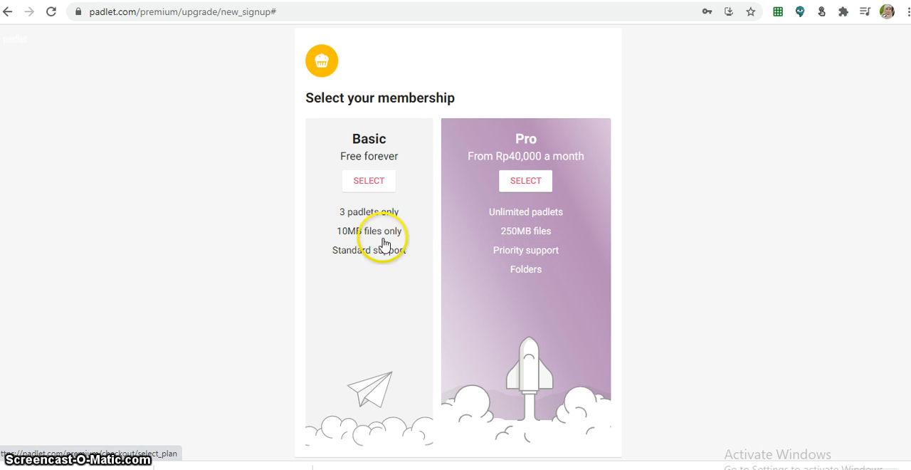
- Select the free Basic membership and start making a new padlet
left_click(366, 184)
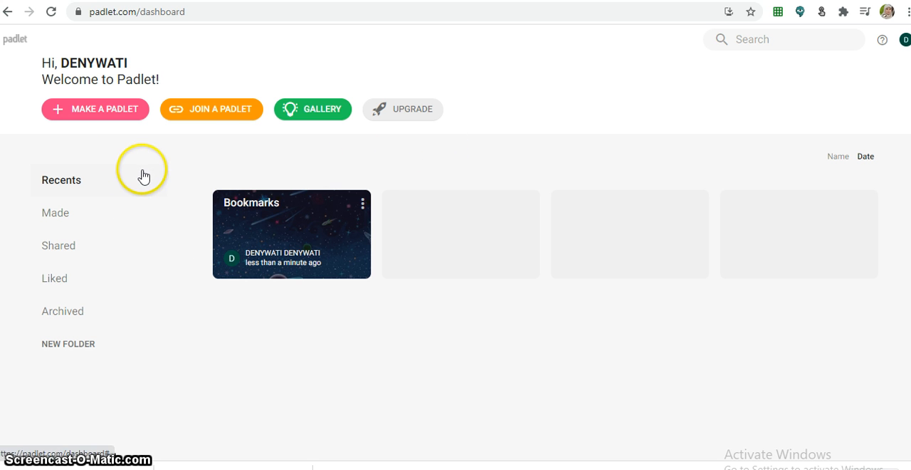
left_click(108, 118)
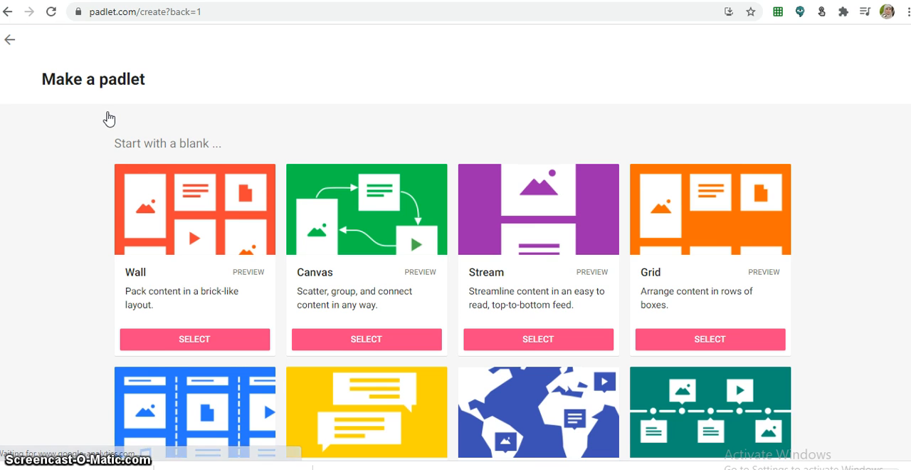
- Choose the blank Canvas layout for the new padlet
scroll(286, 165, "down", 1)
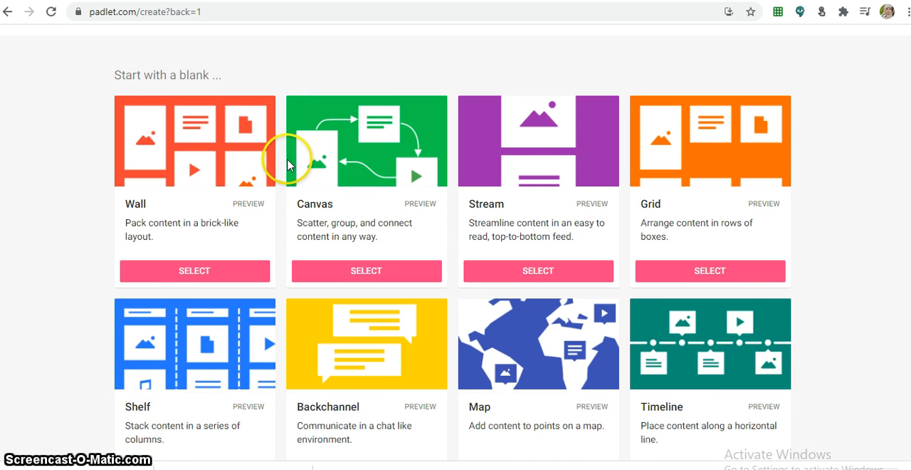
scroll(288, 165, "down", 1)
scroll(288, 165, "up", 1)
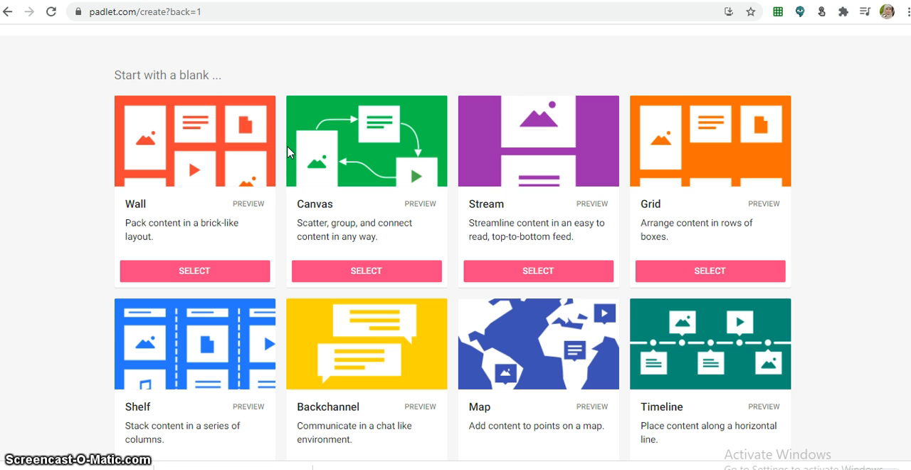
left_click(285, 145)
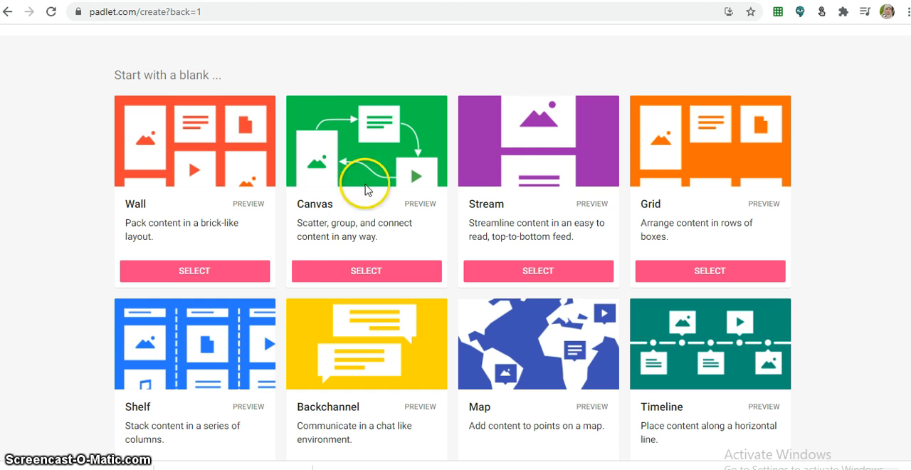
left_click(356, 270)
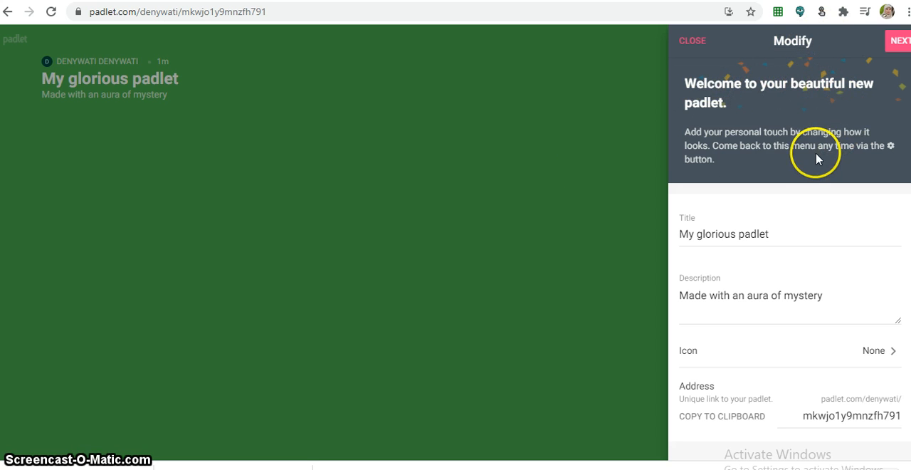
- Replace the padlet title with KOLOID
left_click(766, 232)
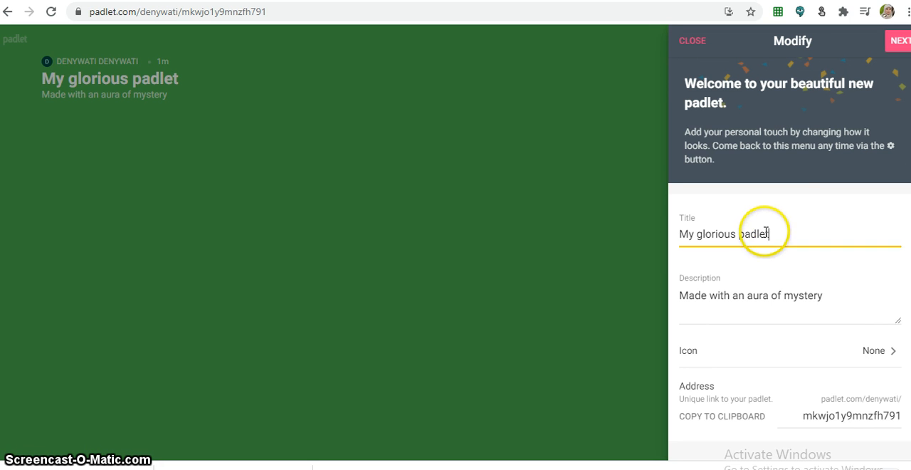
left_click_drag(766, 232, 663, 244)
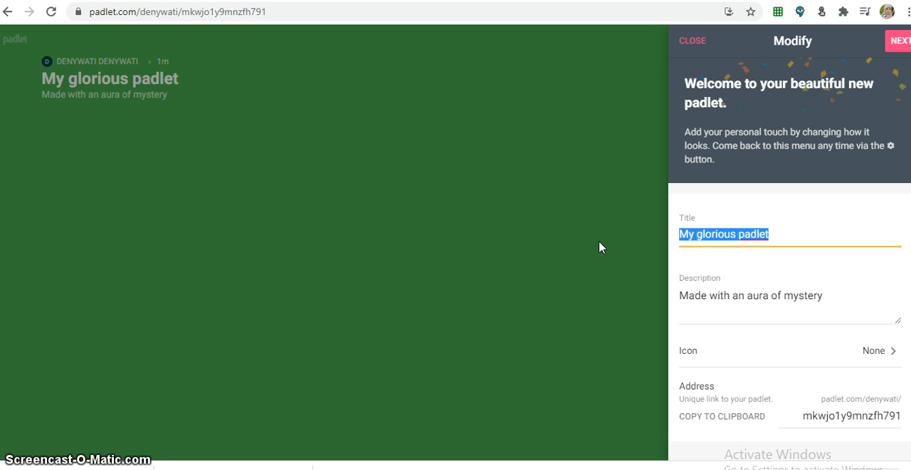
type("K")
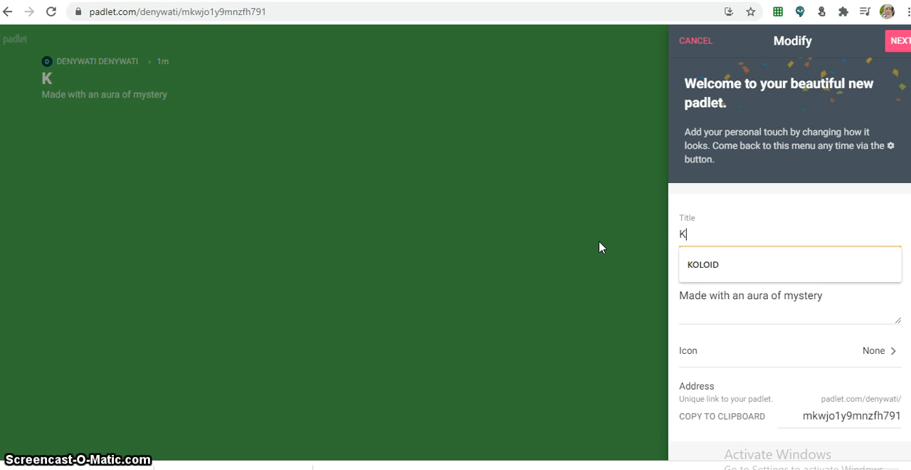
left_click(791, 264)
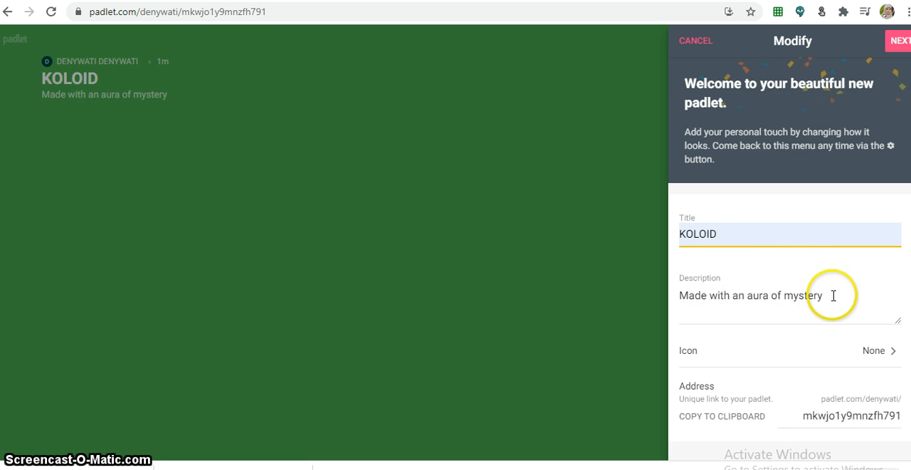
- Open the padlet's icon options and choose to upload your own icon image
scroll(788, 306, "down", 1)
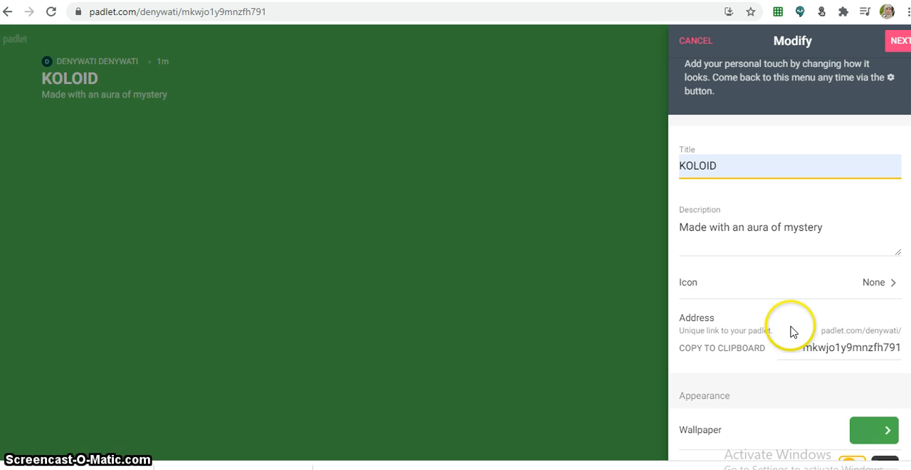
left_click(889, 290)
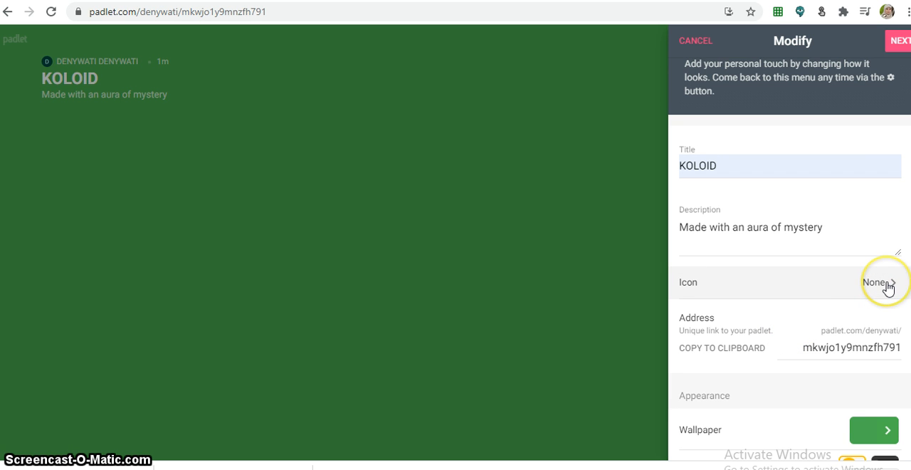
left_click(888, 288)
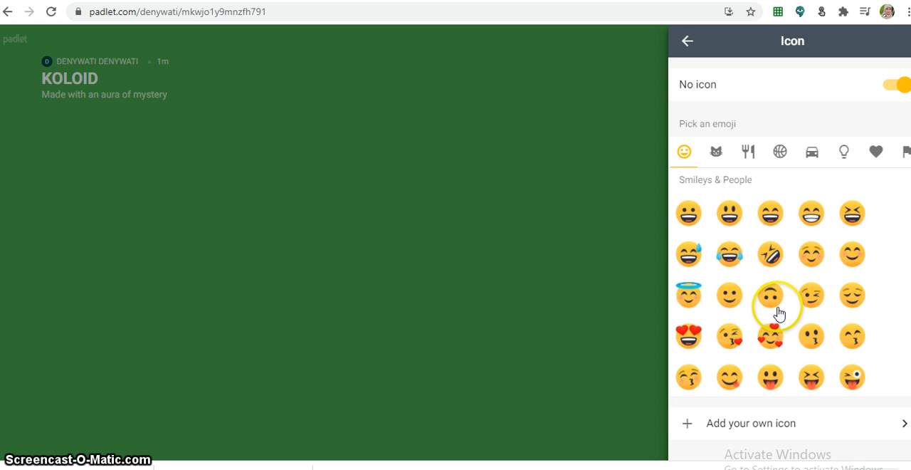
scroll(775, 299, "down", 1)
scroll(814, 261, "up", 2)
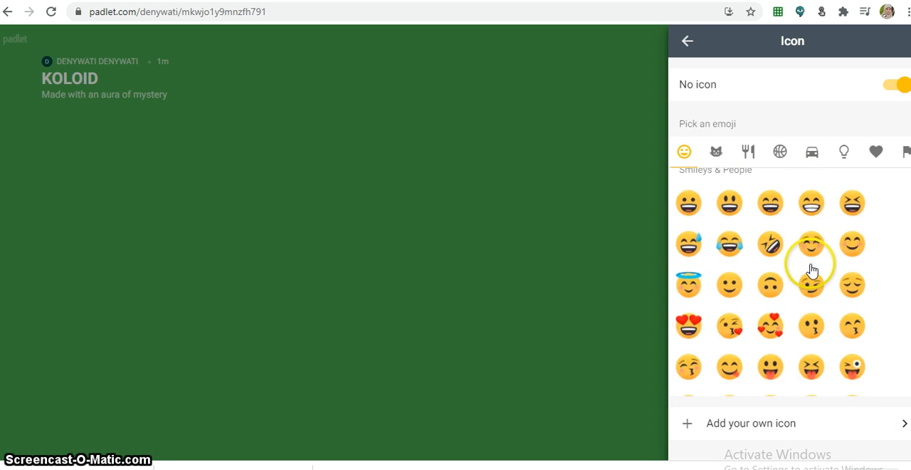
scroll(809, 271, "down", 2)
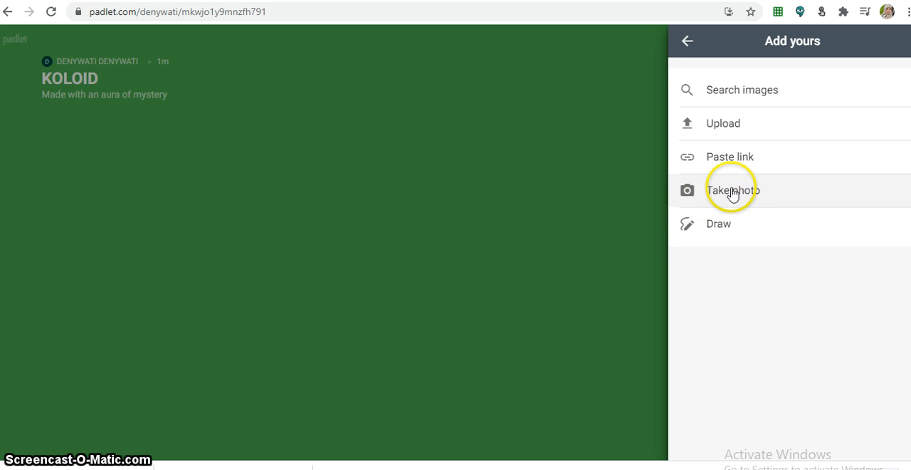
left_click(732, 124)
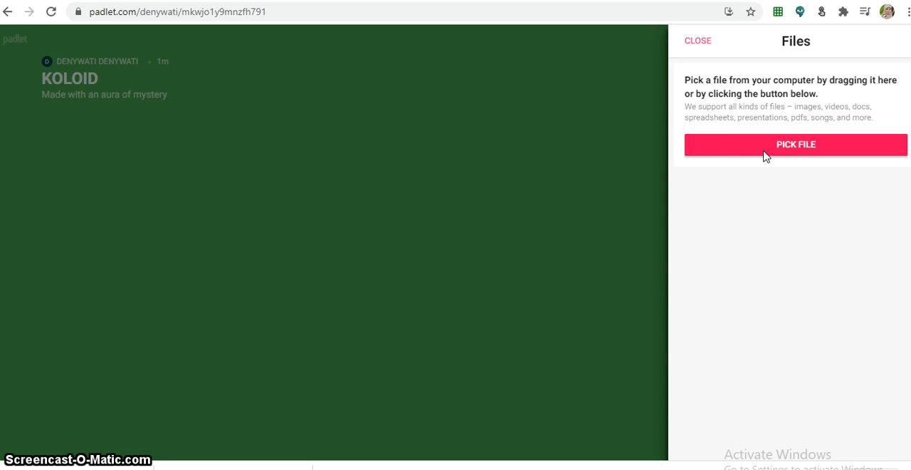
- Start picking a file and open the Pictures folder in the file dialog
left_click(765, 146)
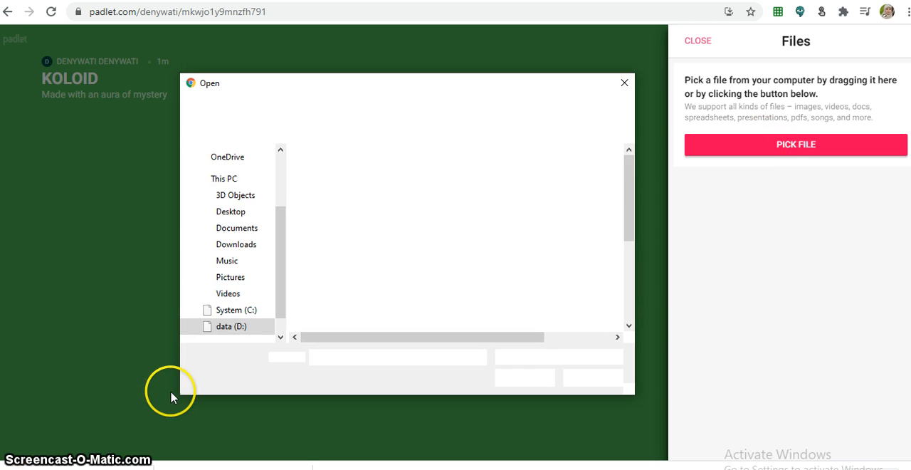
left_click(249, 278)
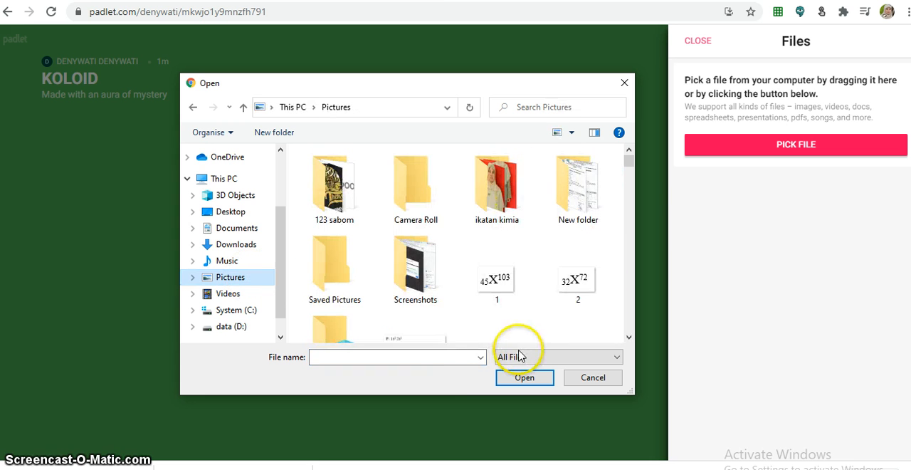
left_click(447, 357)
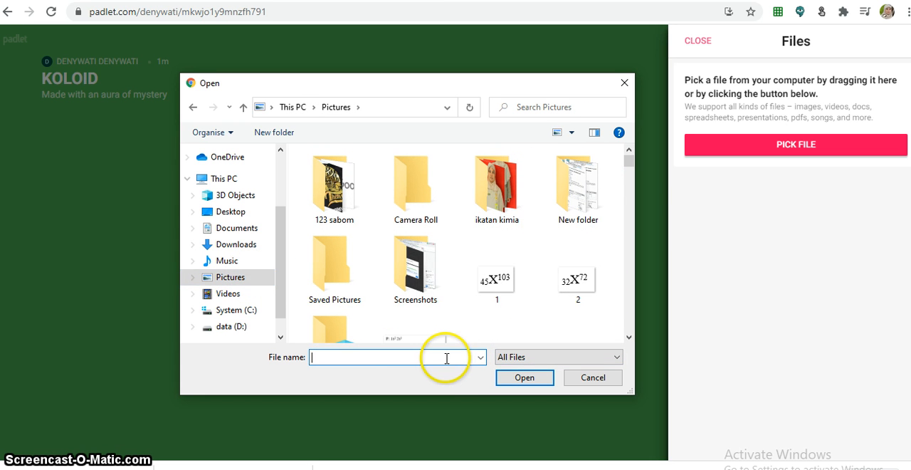
type("LOGO")
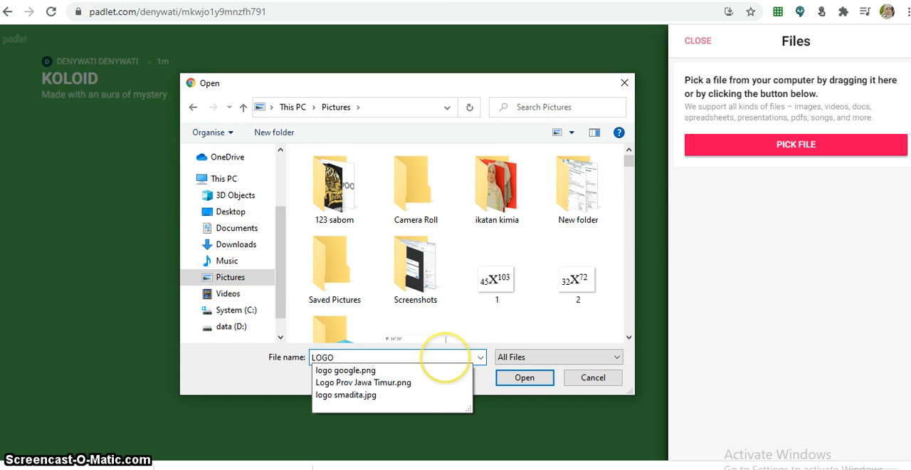
left_click(420, 392)
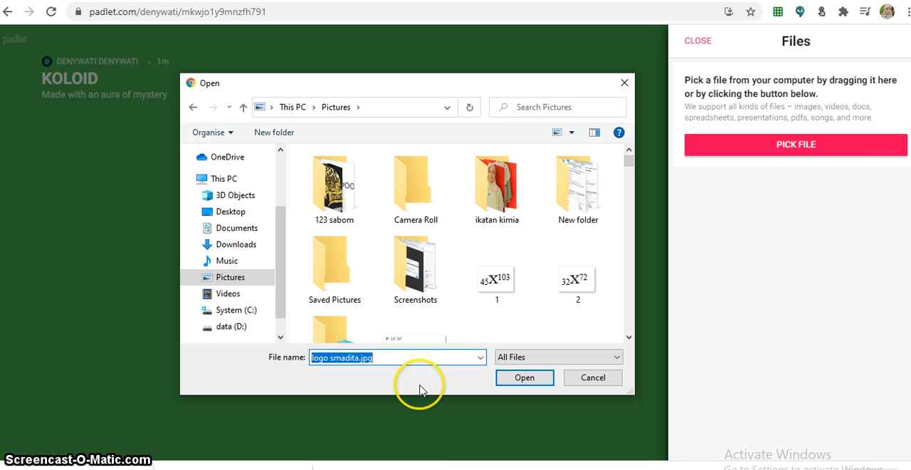
left_click(481, 358)
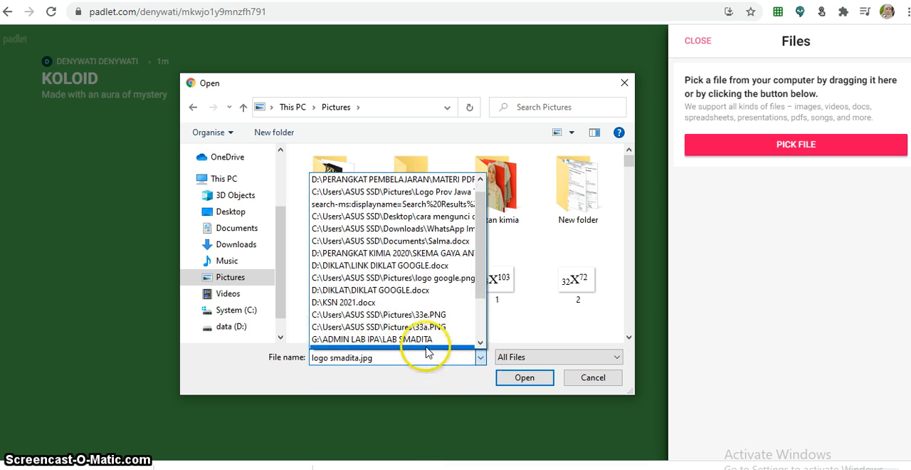
left_click(395, 363)
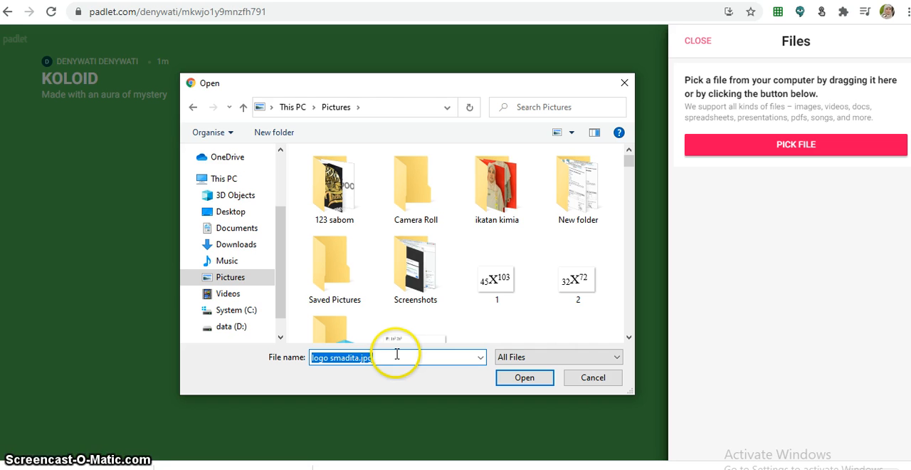
- Pick the file Logo Prov Jawa Timur.png from the Pictures folder as the padlet's icon
type("LOGI")
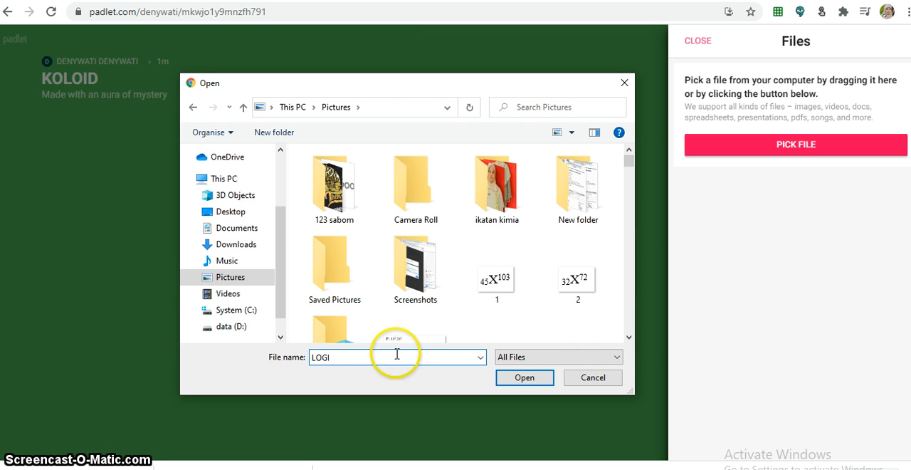
key("BackSpace")
type("O")
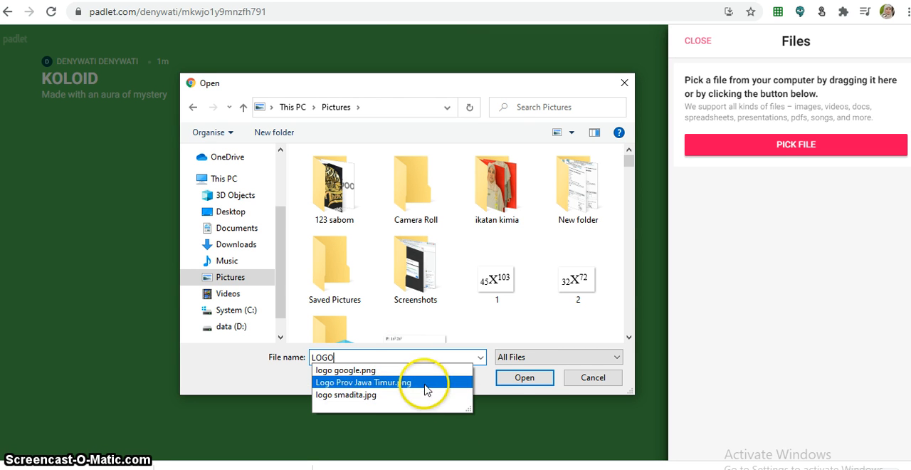
left_click(538, 378)
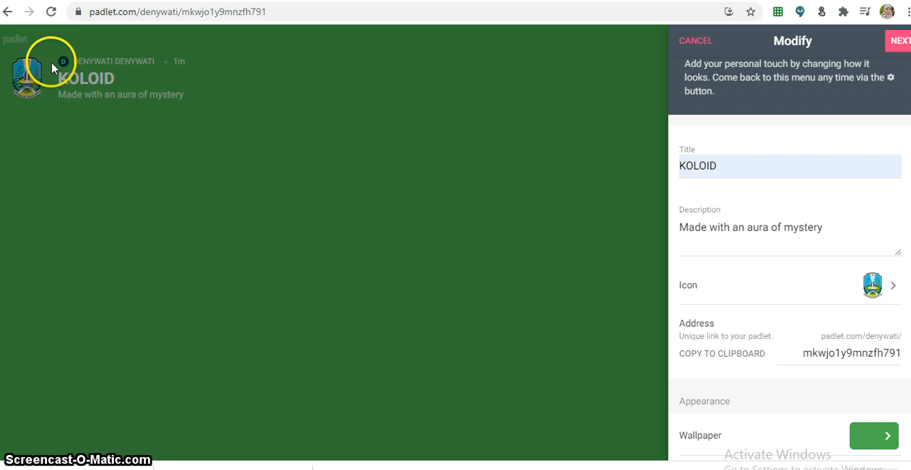
- Replace the padlet's web address ending with a short form of the account name
scroll(812, 356, "down", 1)
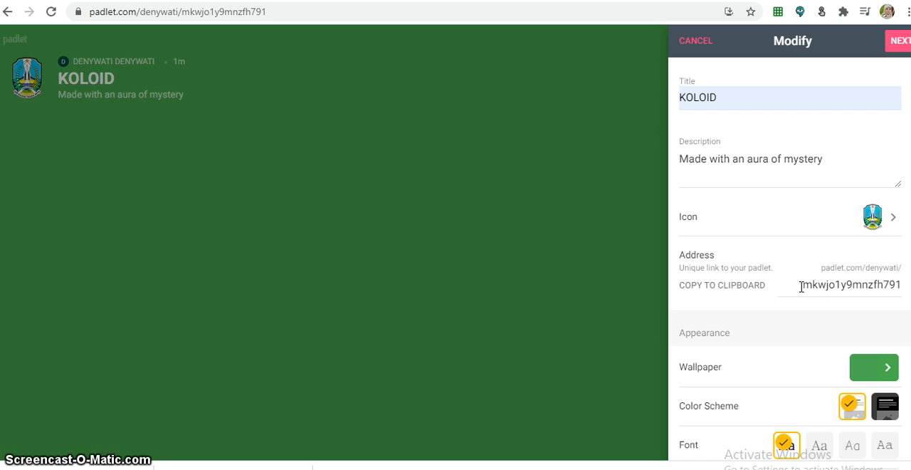
left_click_drag(802, 286, 895, 286)
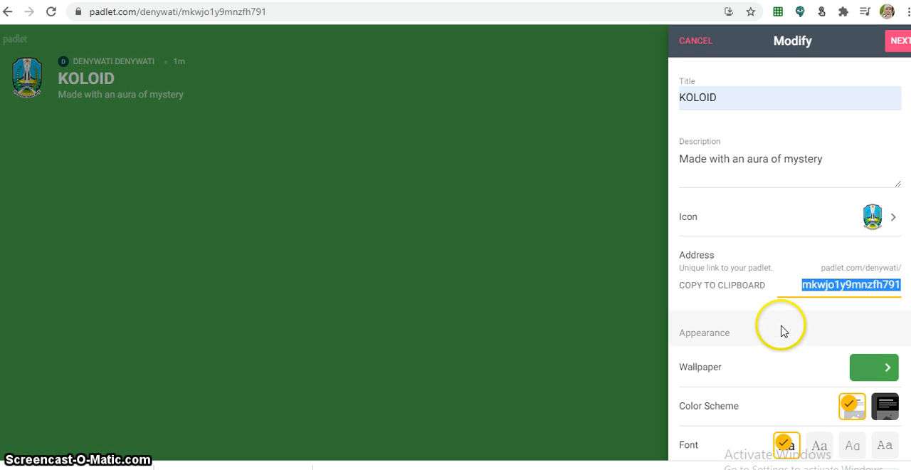
key("BackSpace")
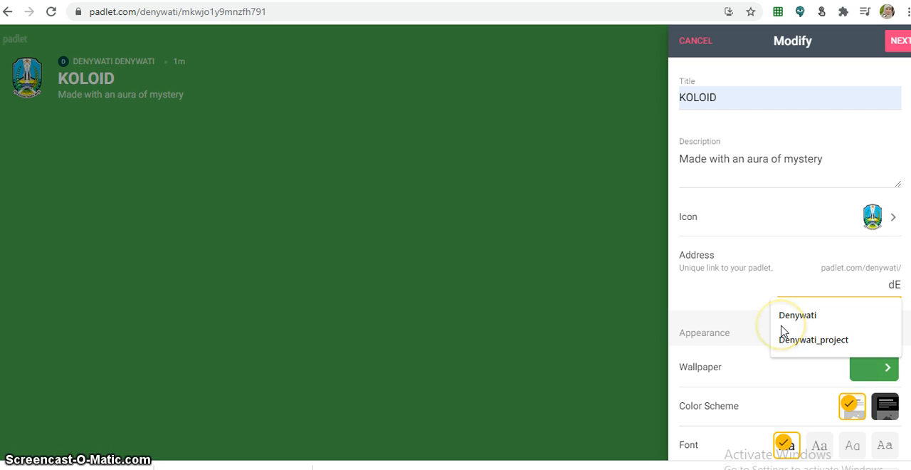
type("deny")
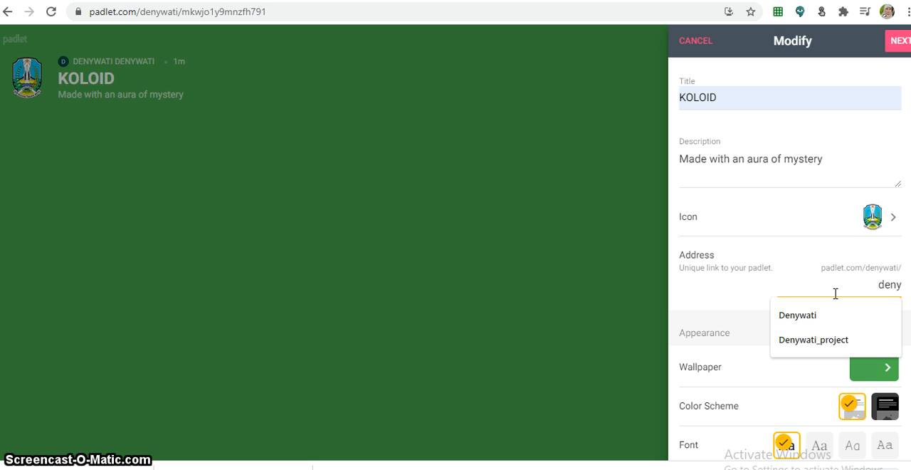
left_click(751, 304)
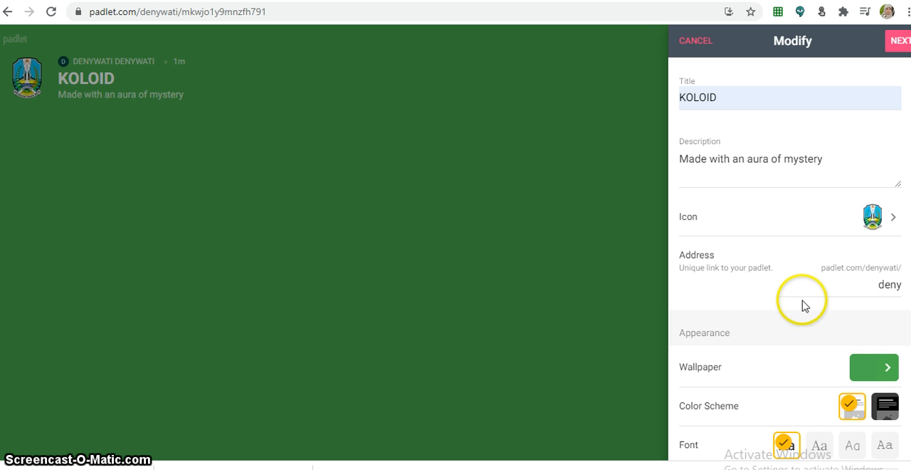
left_click(895, 288)
left_click(902, 286)
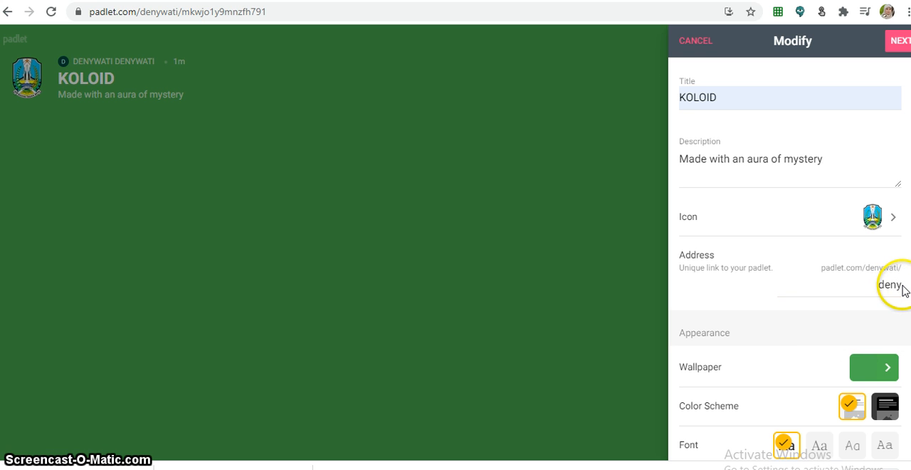
left_click(896, 284)
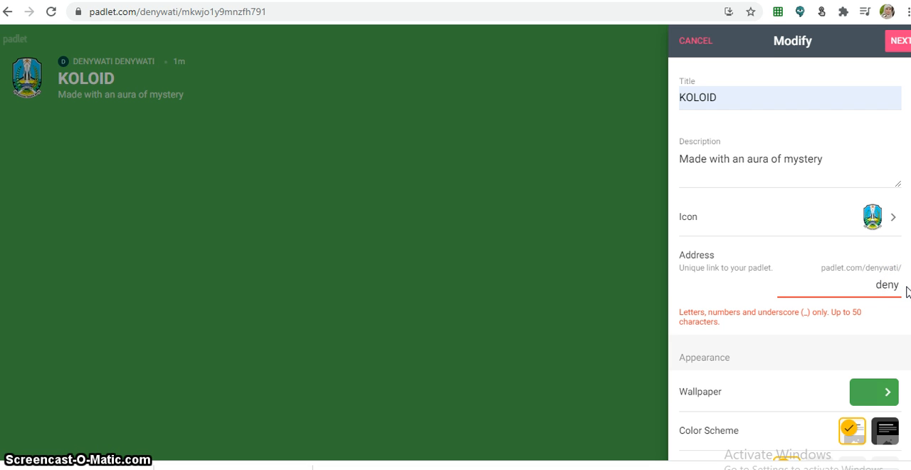
key("BackSpace")
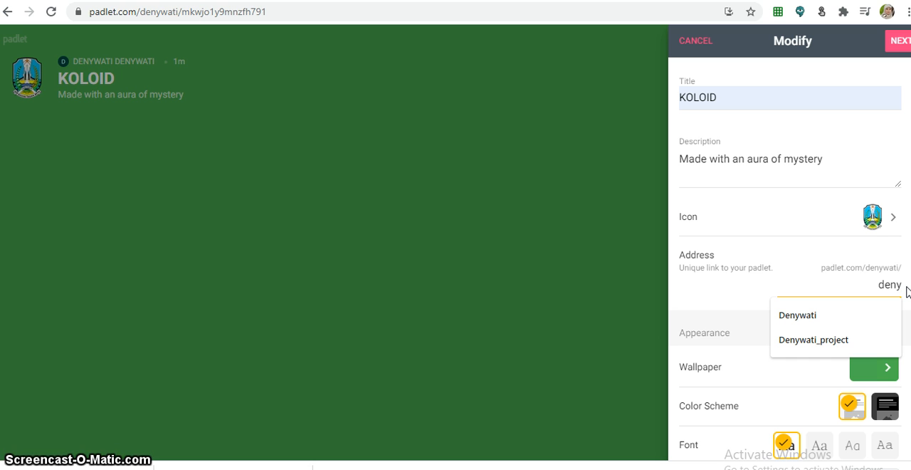
type("_")
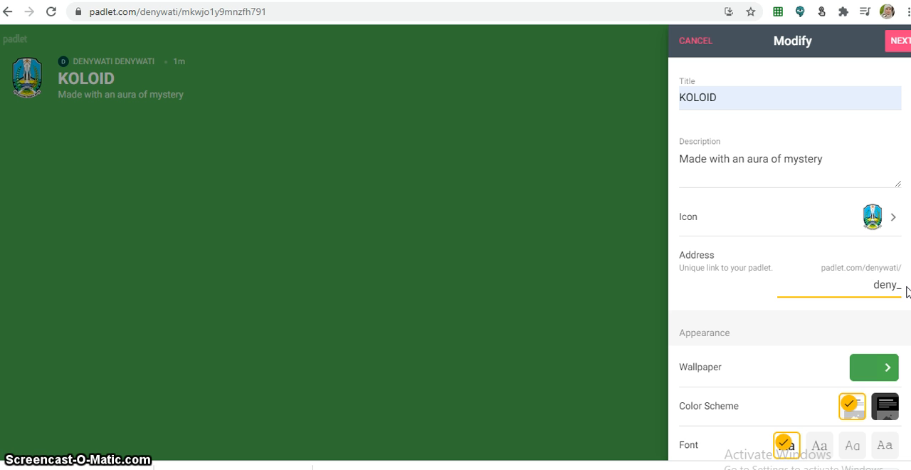
key("BackSpace")
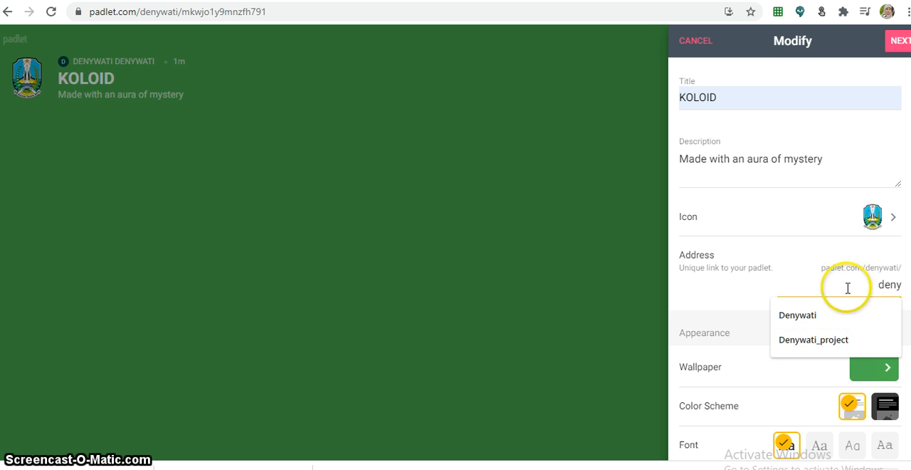
left_click(757, 307)
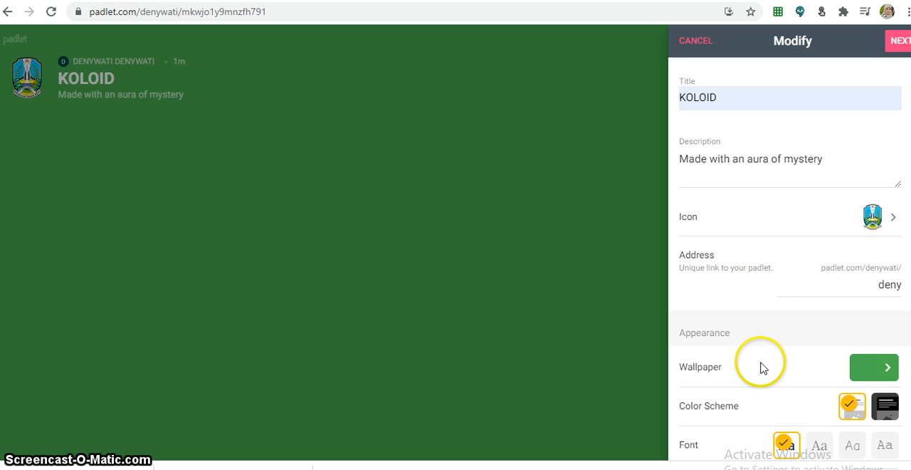
- Set the padlet wallpaper to the Yellow Wood picture and return to the settings
scroll(759, 348, "down", 1)
scroll(753, 317, "down", 1)
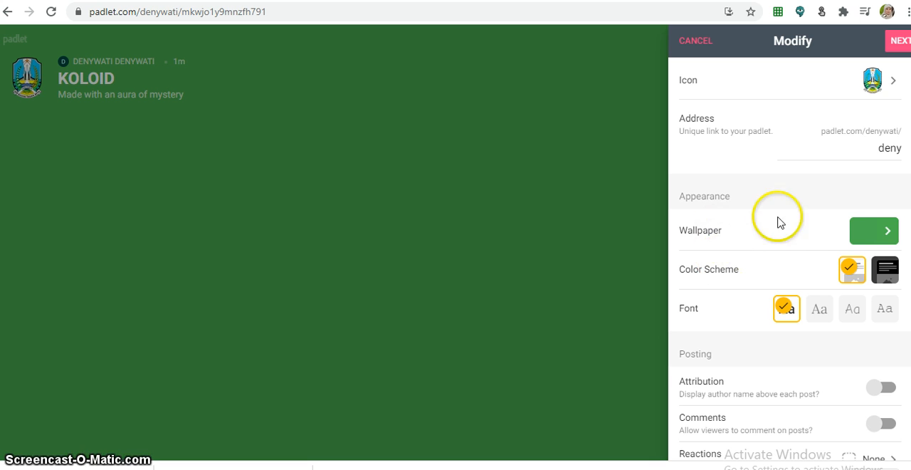
left_click(888, 235)
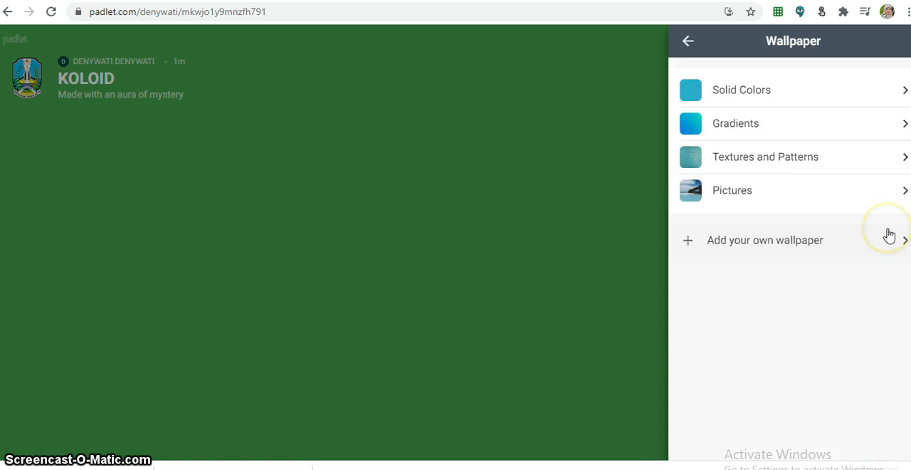
left_click(828, 195)
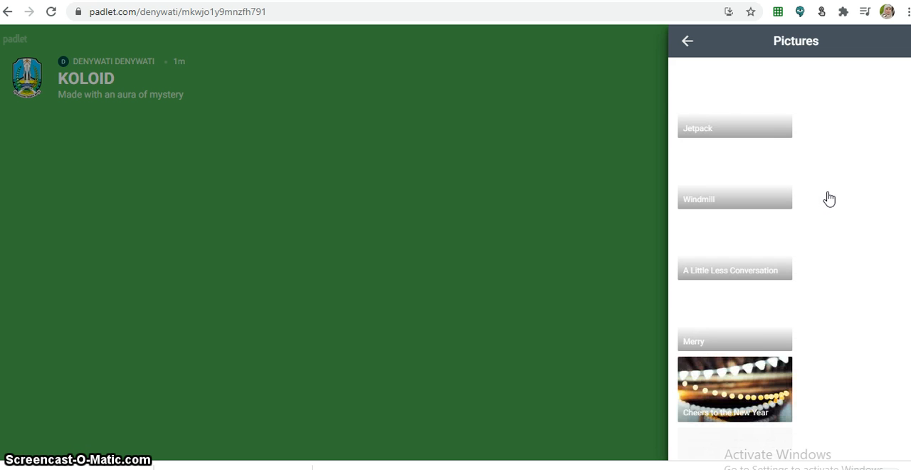
scroll(813, 270, "down", 3)
scroll(813, 270, "down", 12)
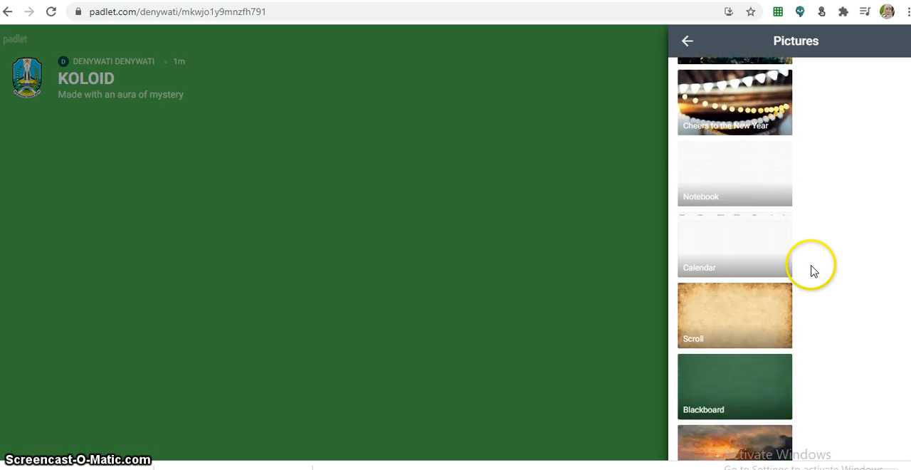
scroll(813, 271, "down", 14)
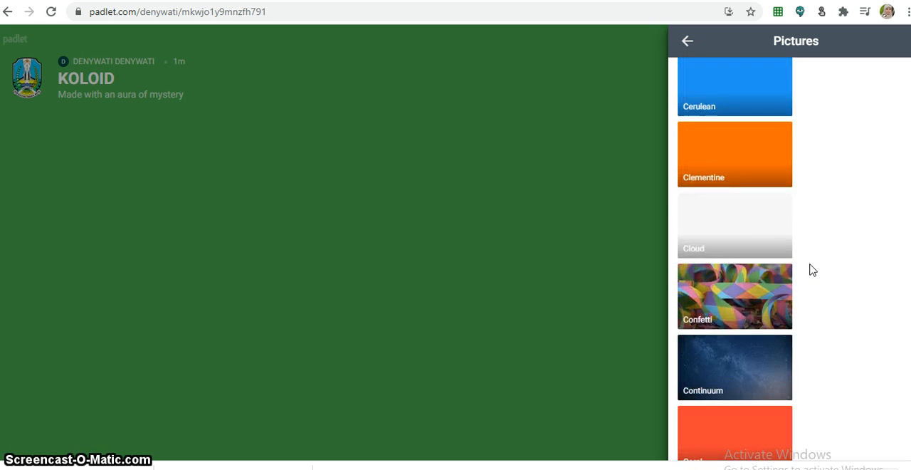
scroll(810, 266, "down", 15)
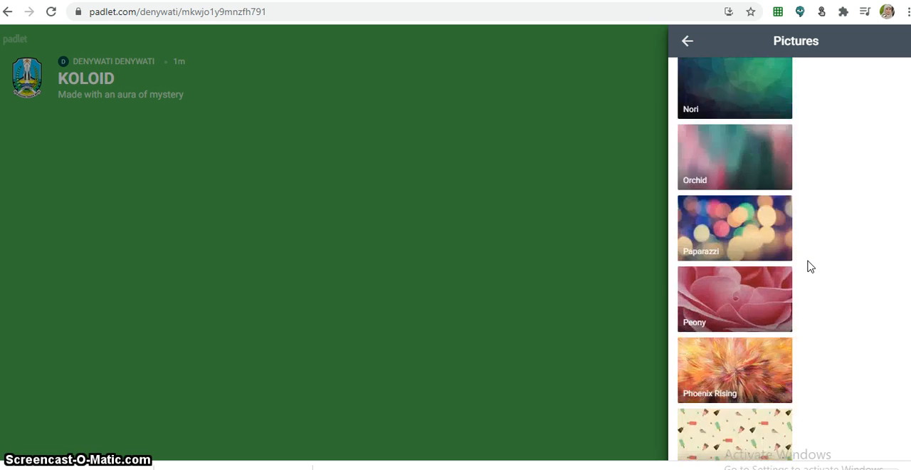
scroll(808, 263, "down", 2)
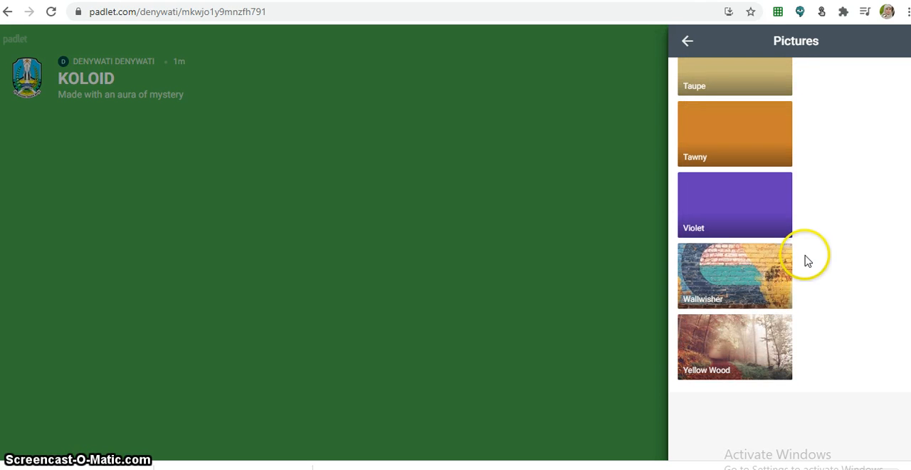
left_click(744, 354)
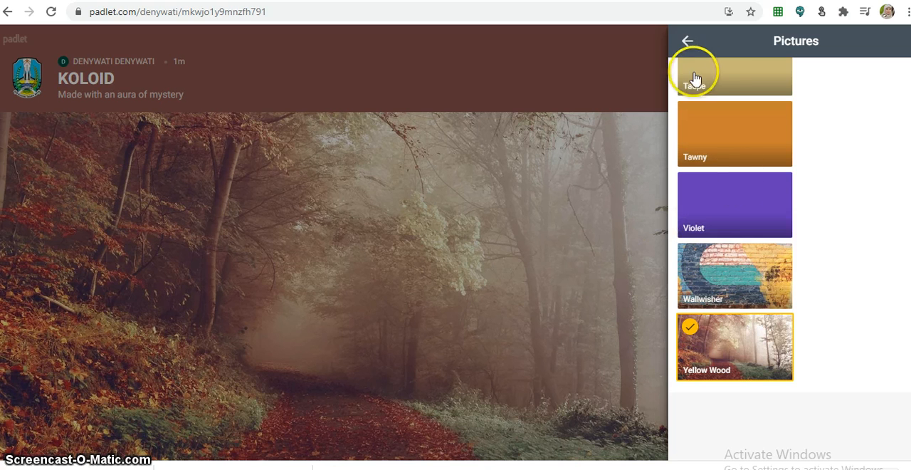
left_click(688, 38)
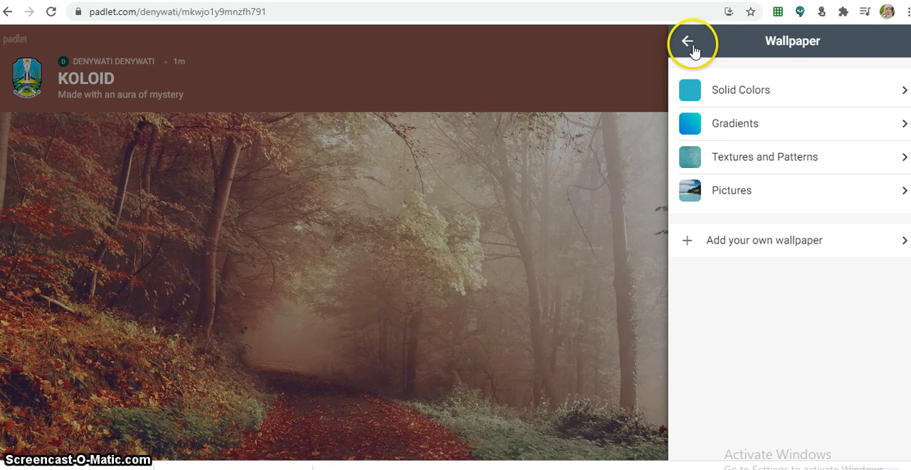
left_click(687, 49)
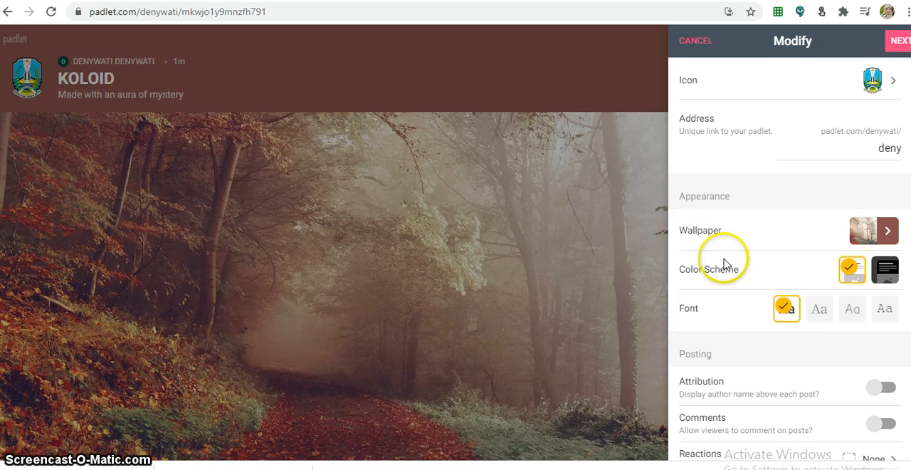
- Choose the third font style for the padlet
left_click(849, 317)
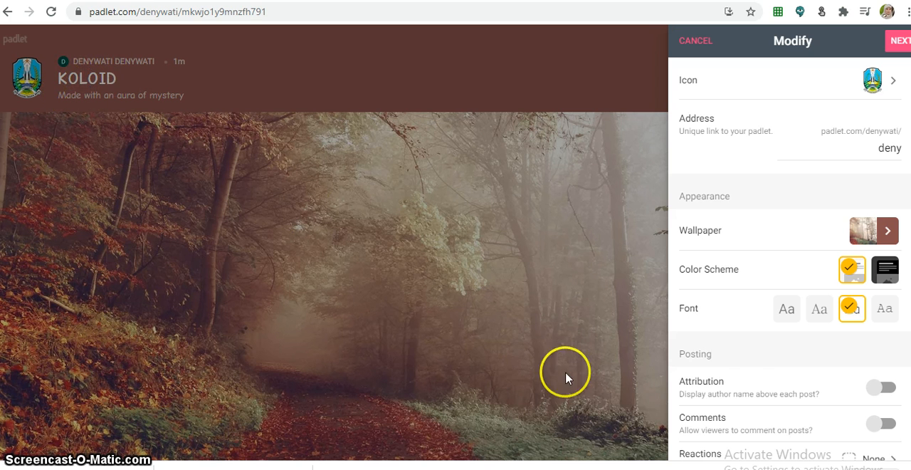
scroll(740, 356, "down", 1)
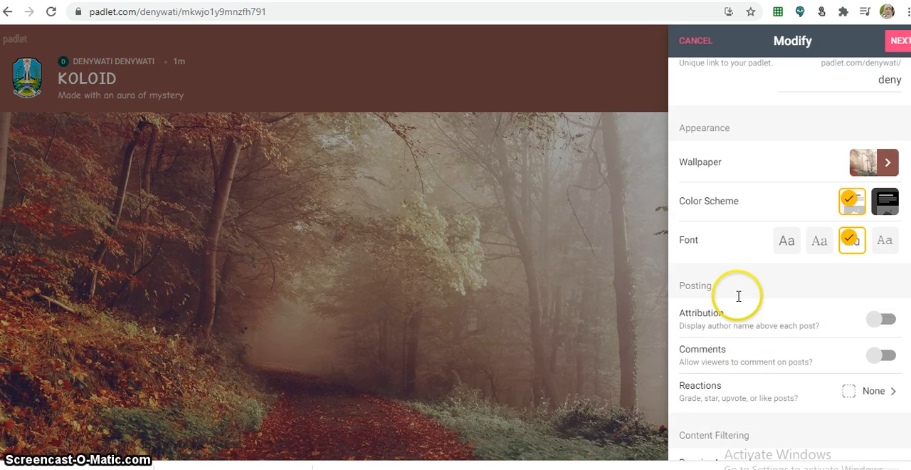
scroll(739, 293, "down", 1)
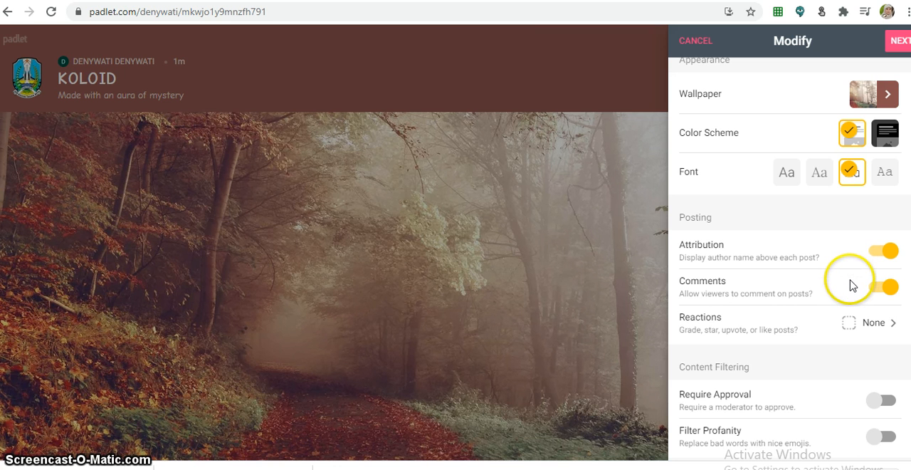
- Set the post reactions option to Vote
left_click(888, 326)
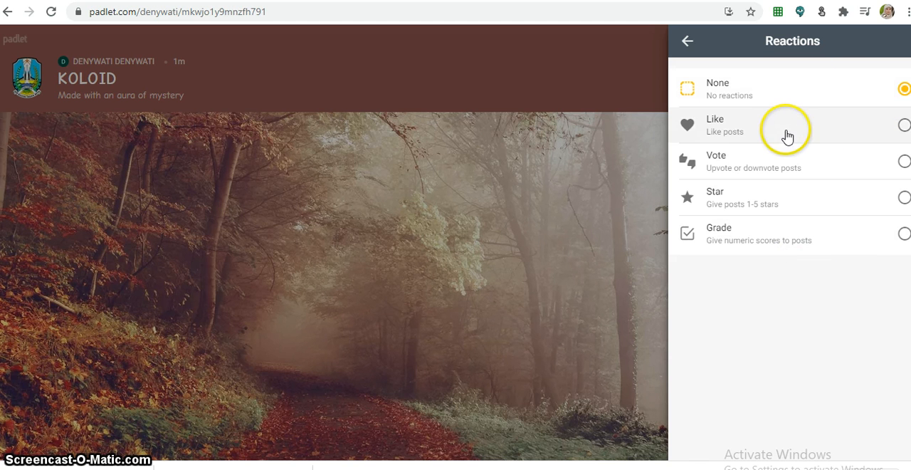
left_click(896, 169)
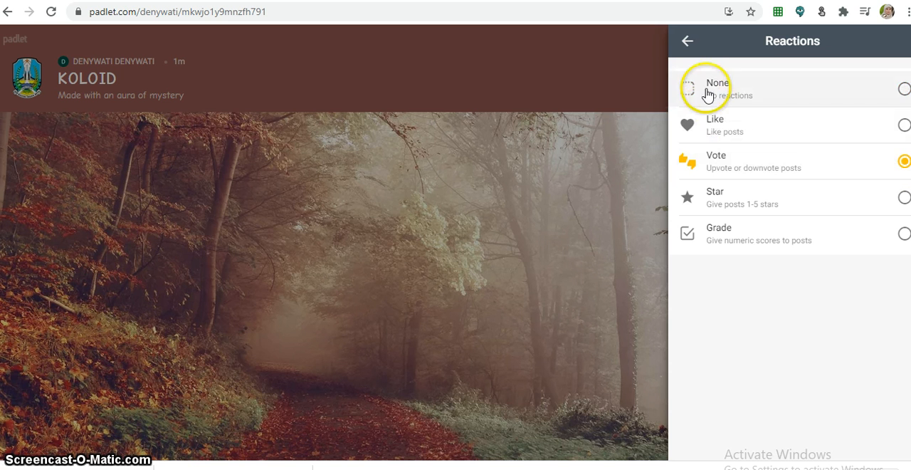
left_click(688, 43)
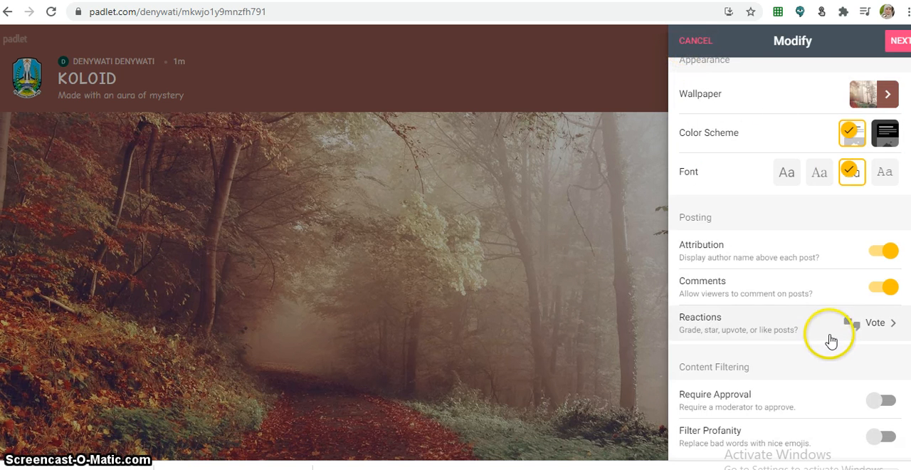
- Finish the padlet settings and start posting
scroll(829, 363, "down", 1)
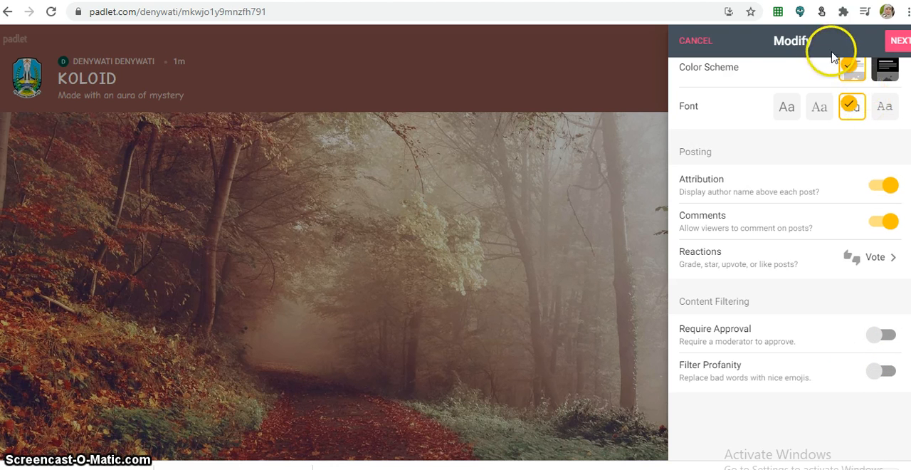
left_click(898, 42)
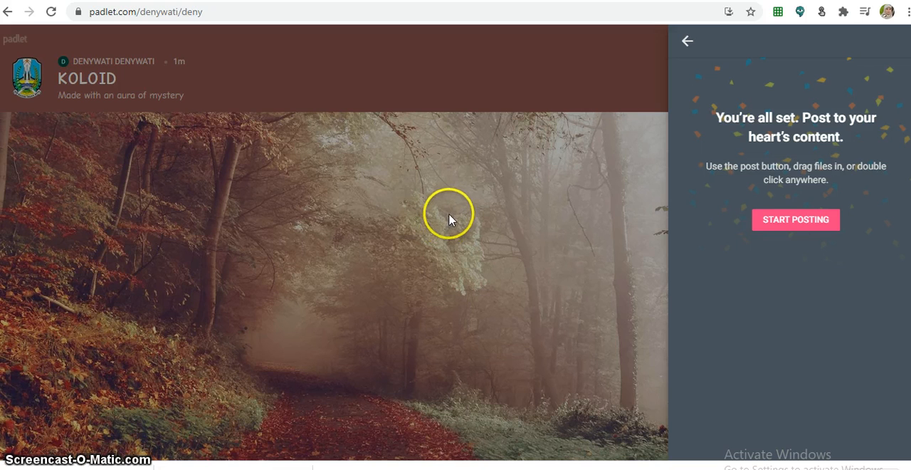
left_click(787, 228)
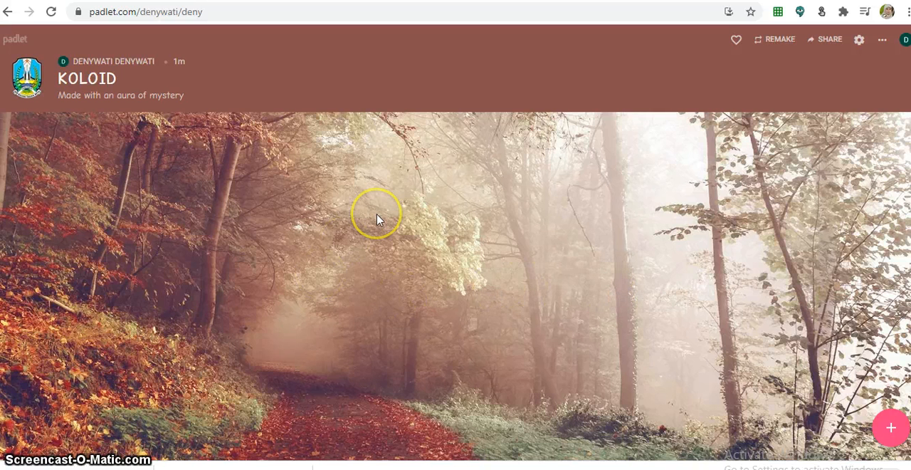
- Start a new post on the padlet and give it the title KOLOID
left_click(891, 429)
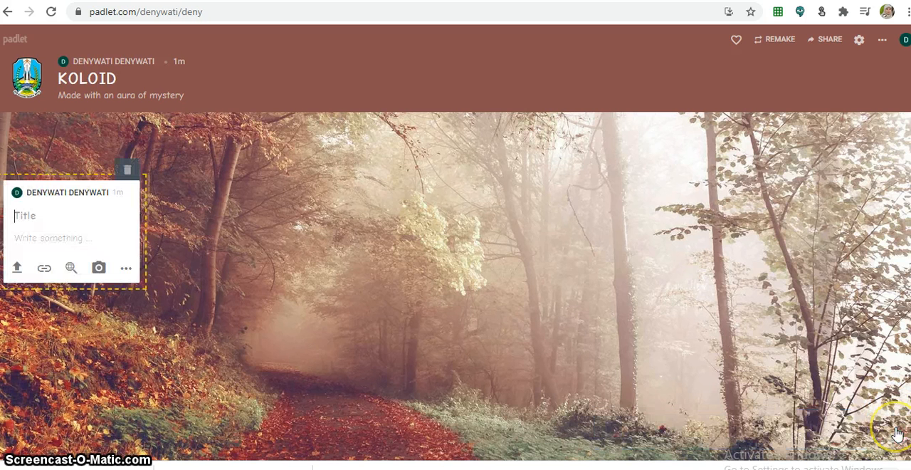
left_click(43, 220)
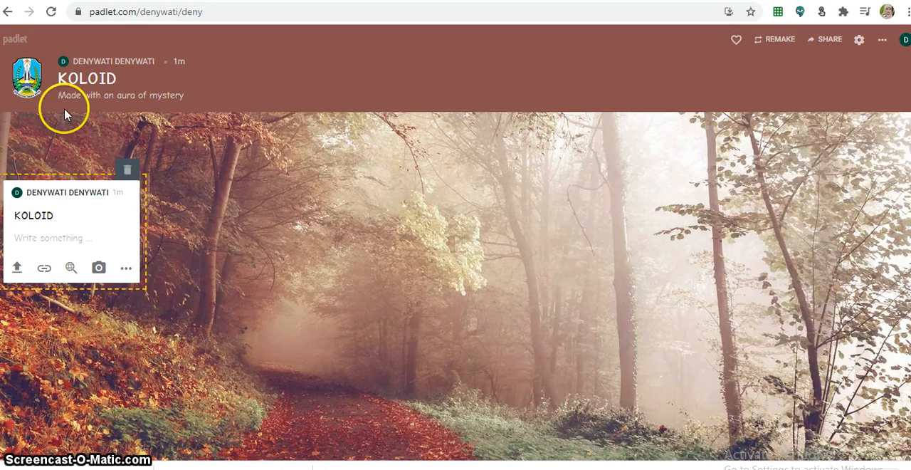
- Upload the KOLOID PDF from data (D:) > PERANGKAT PEMBELAJARAN > MATERI PDF > BUKU PINTAR into the post and publish it
left_click(17, 267)
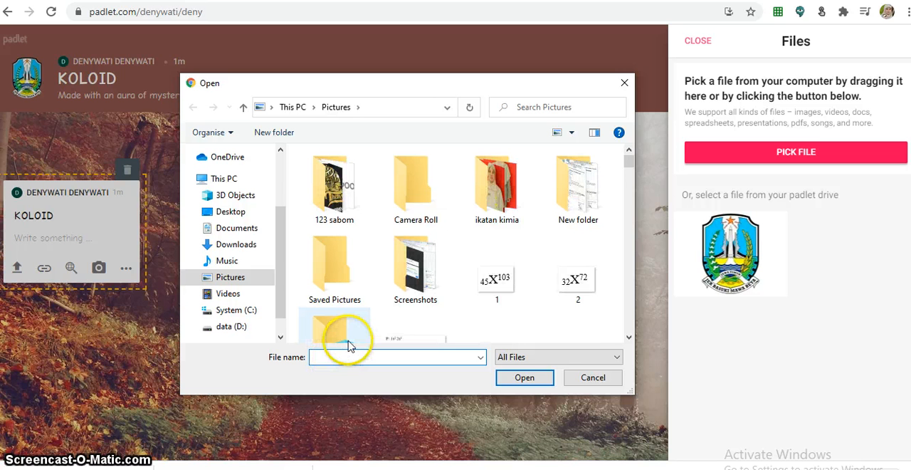
left_click(238, 327)
scroll(391, 285, "down", 1)
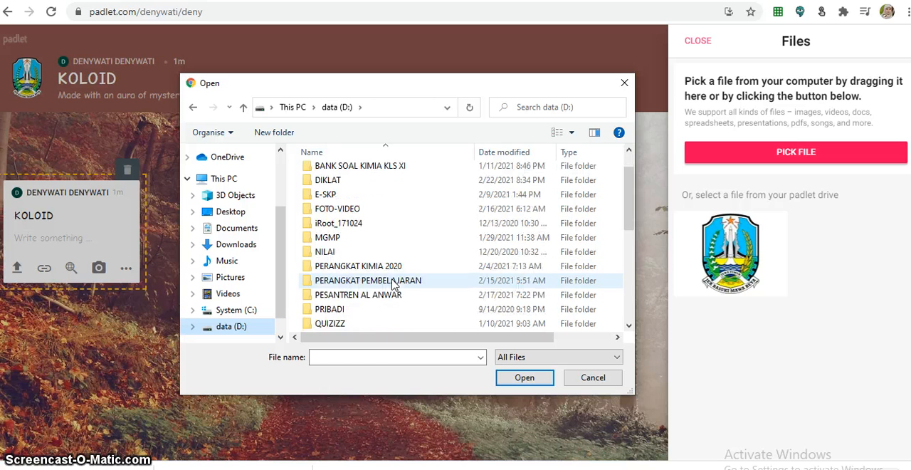
left_click(398, 282)
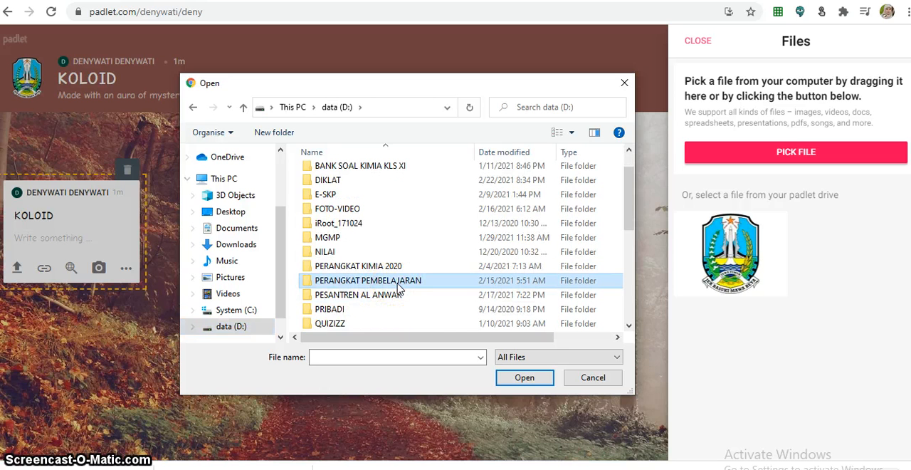
double_click(394, 281)
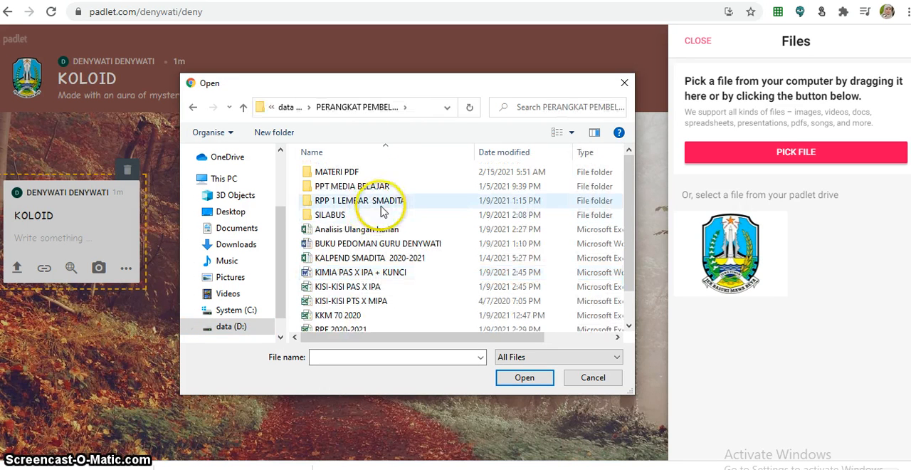
double_click(361, 172)
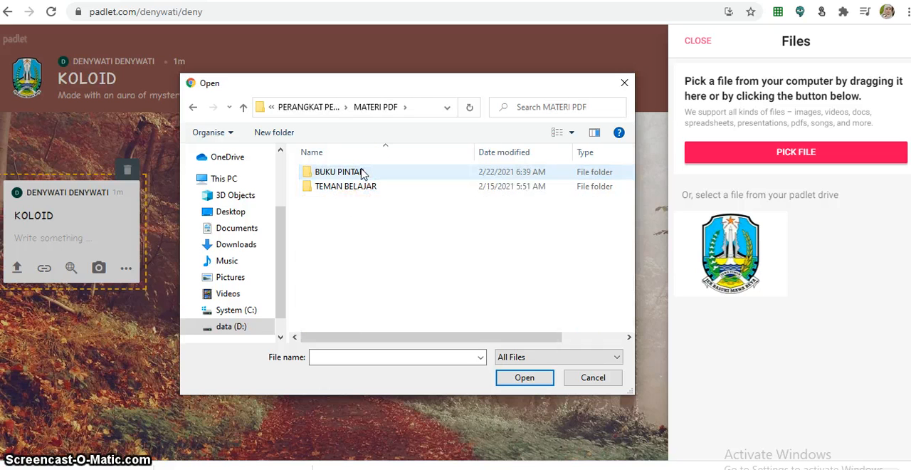
double_click(361, 173)
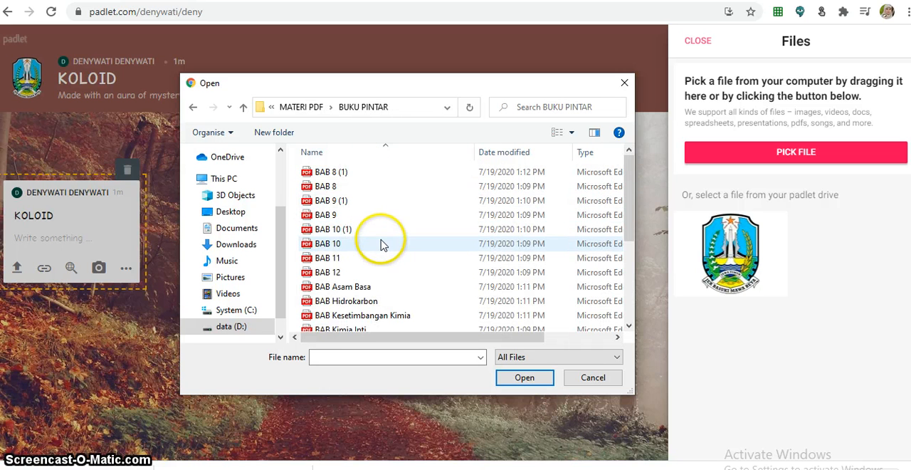
scroll(381, 242, "down", 2)
scroll(382, 242, "down", 2)
left_click(329, 309)
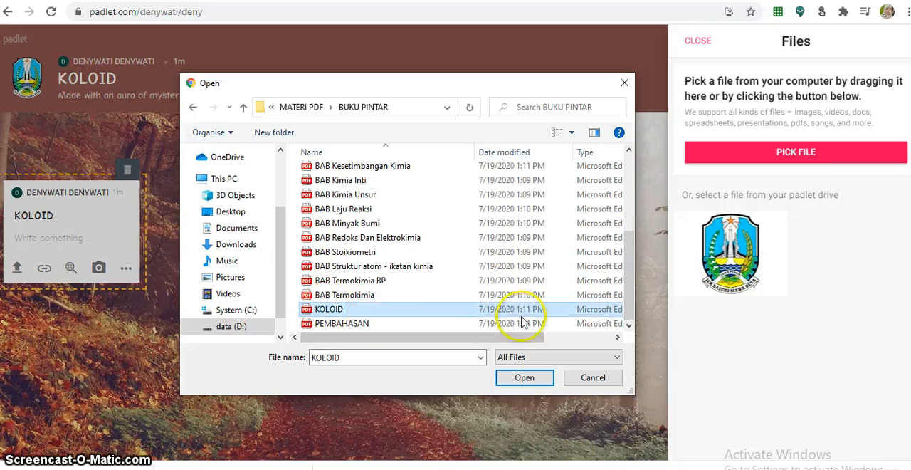
left_click(528, 386)
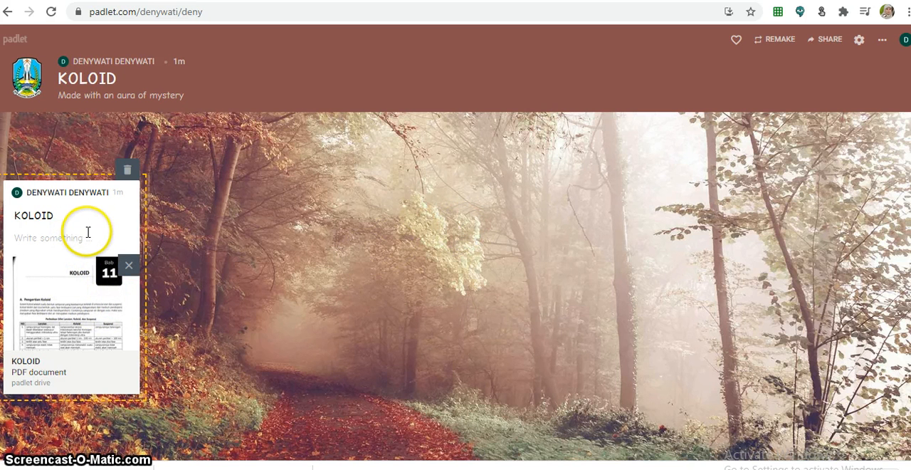
left_click(264, 285)
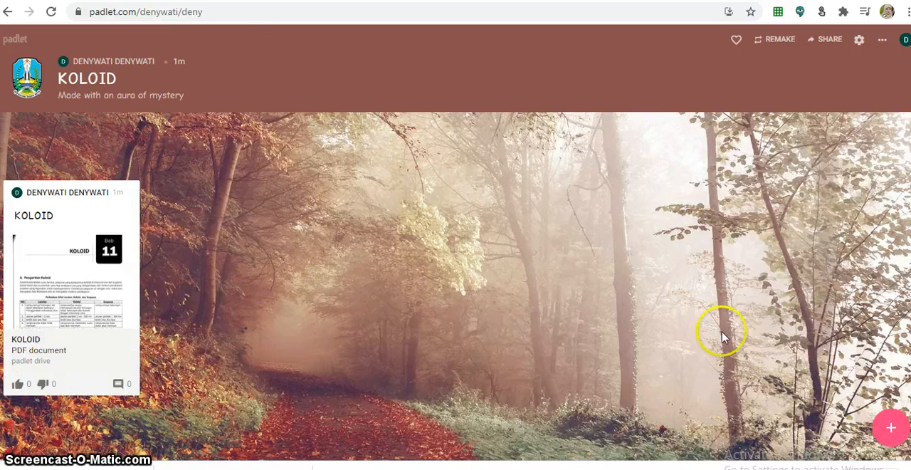
- Start a second post titled Pembuatan Koloid
left_click(891, 430)
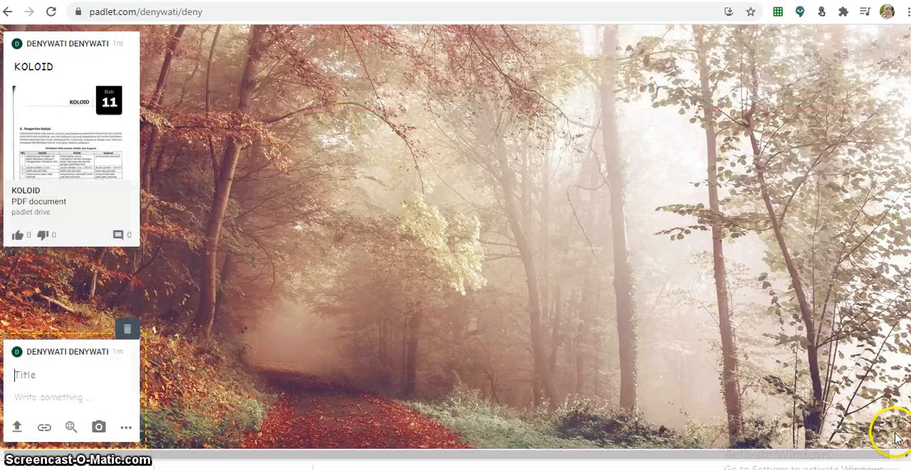
left_click(45, 377)
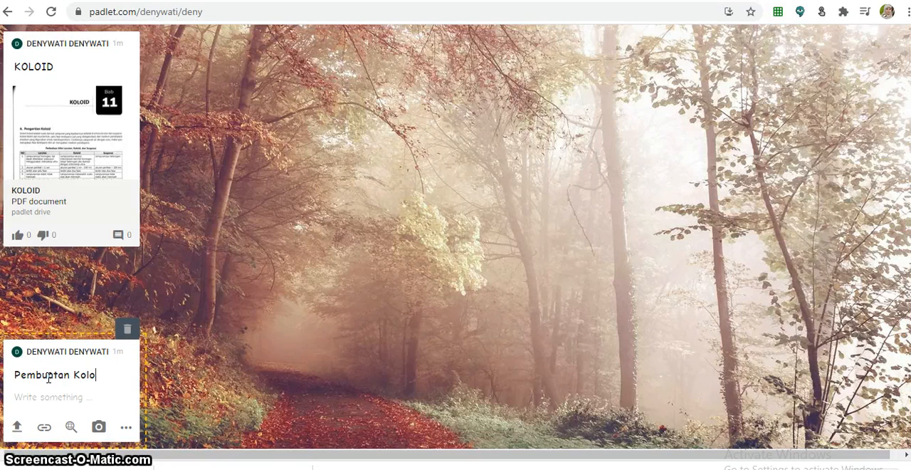
left_click(22, 374)
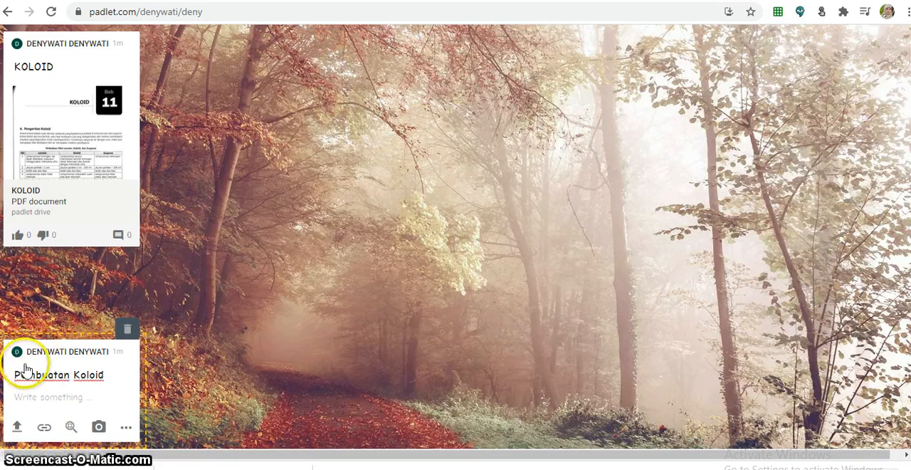
- Attach a link to the post by copying the bisakimia article URL from the other browser tab and saving it
left_click(44, 427)
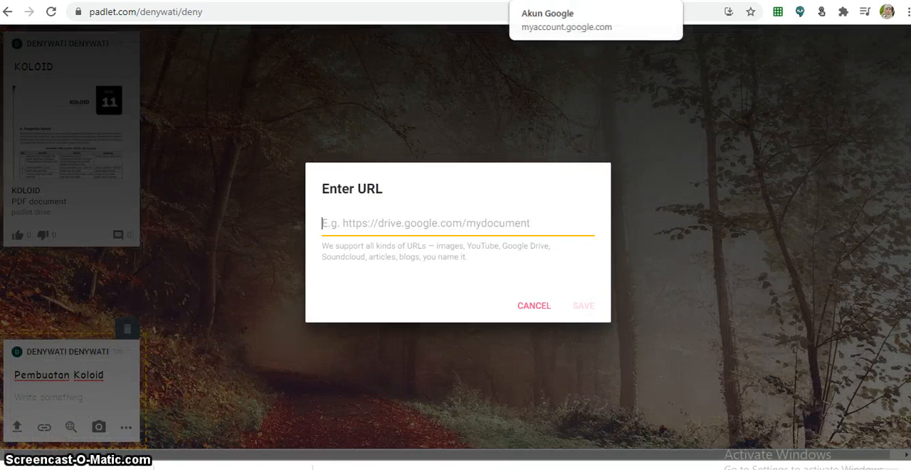
left_click(421, 1)
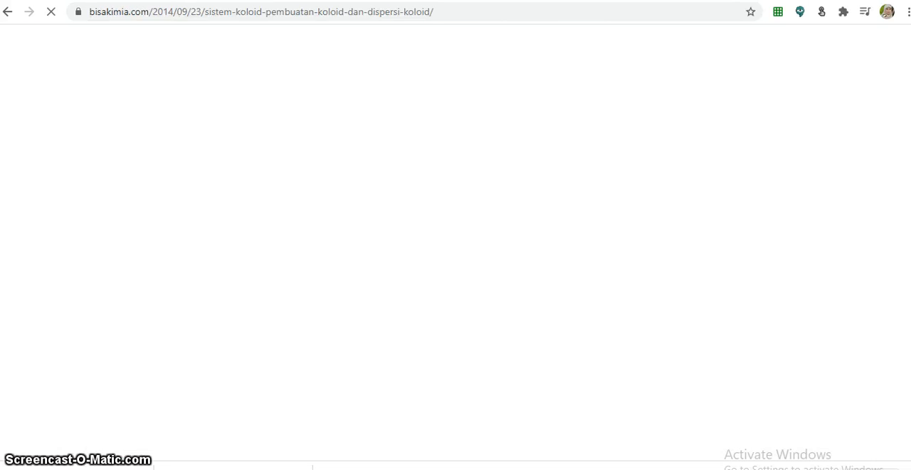
left_click(416, 11)
right_click(418, 12)
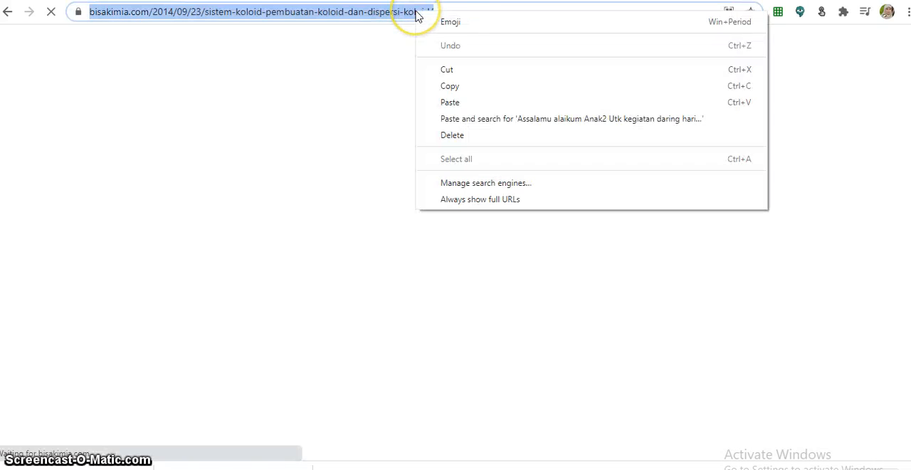
left_click(474, 87)
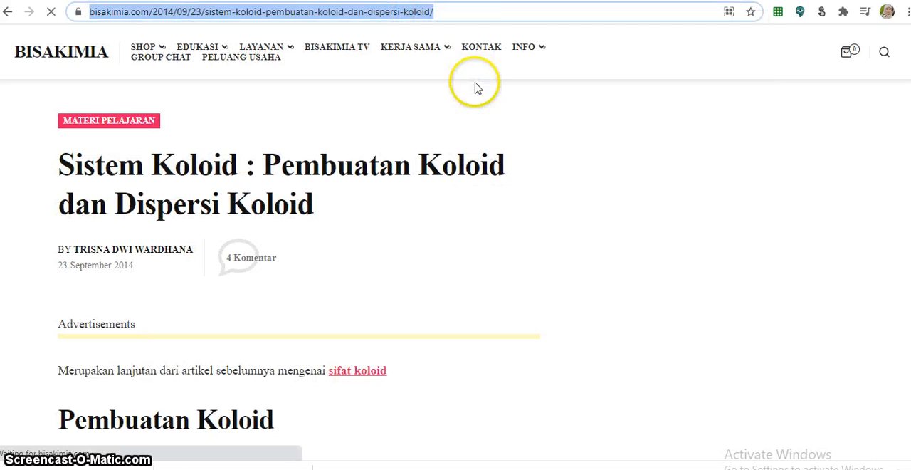
key("ctrl+shift+Tab")
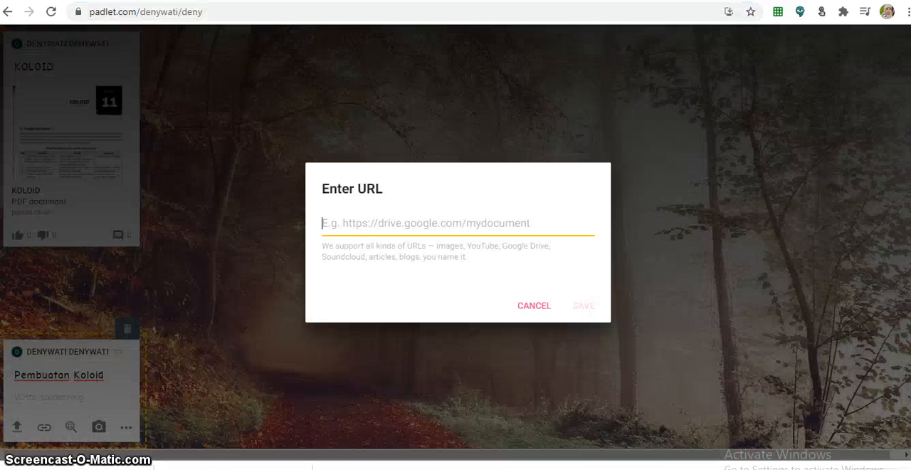
right_click(357, 231)
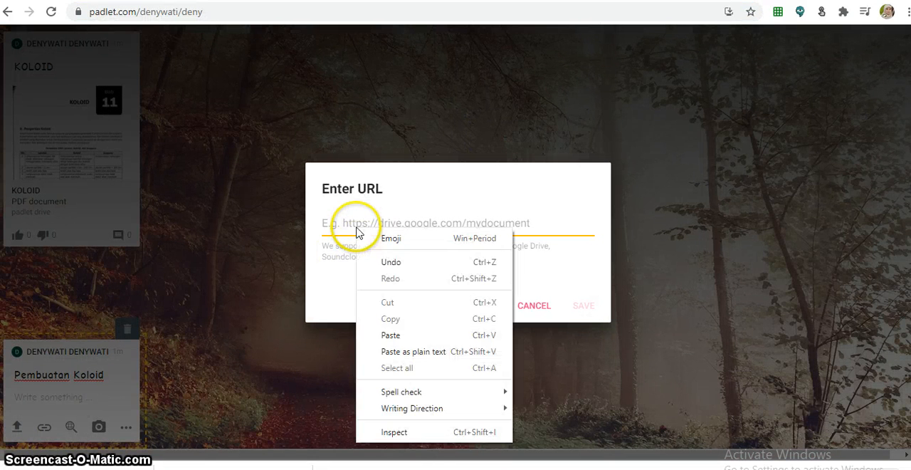
left_click(390, 335)
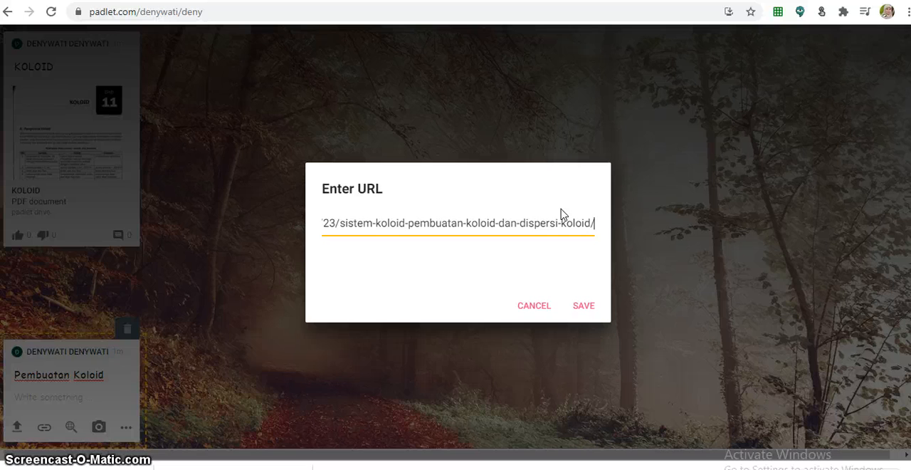
left_click(584, 306)
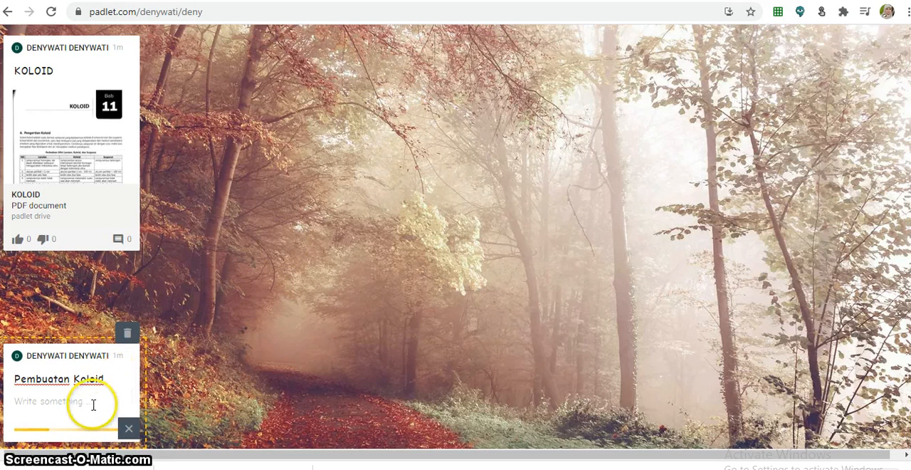
- Publish the Pembuatan Koloid link post
left_click(273, 334)
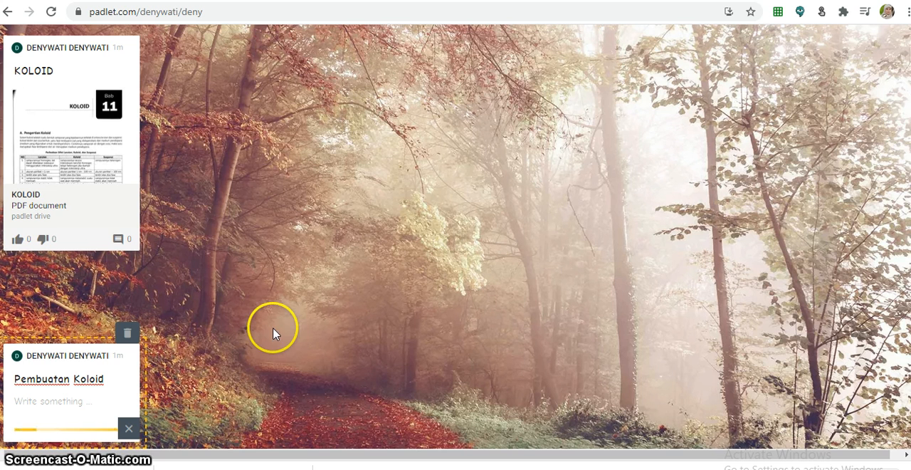
left_click(312, 292)
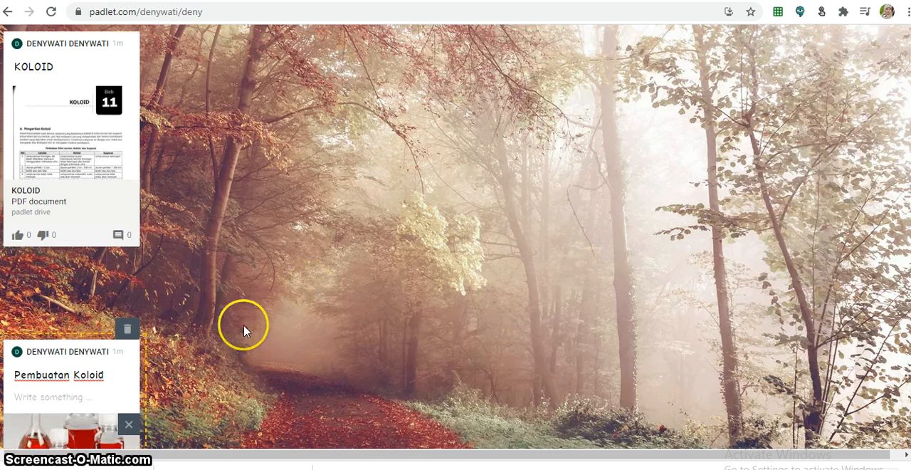
scroll(132, 353, "down", 1)
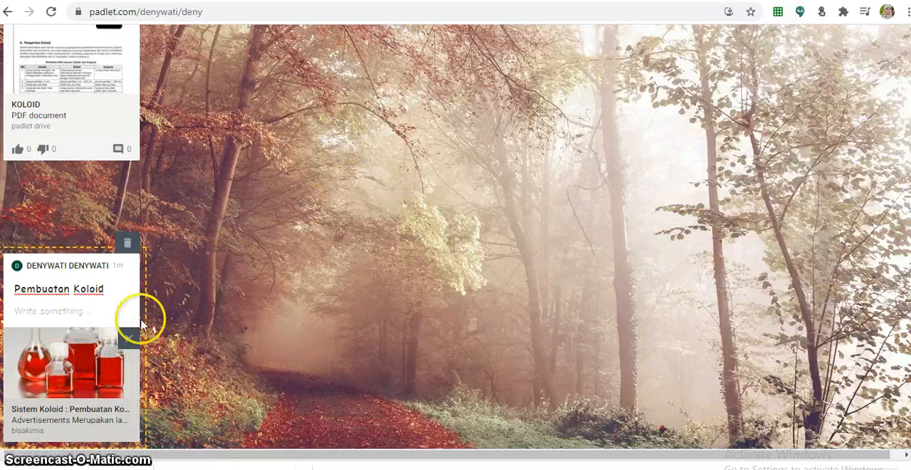
scroll(264, 258, "up", 1)
scroll(270, 258, "down", 1)
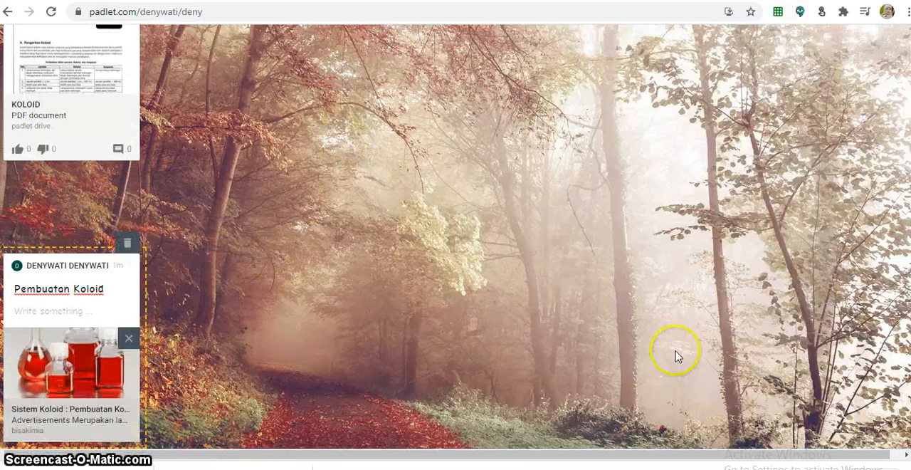
left_click(506, 324)
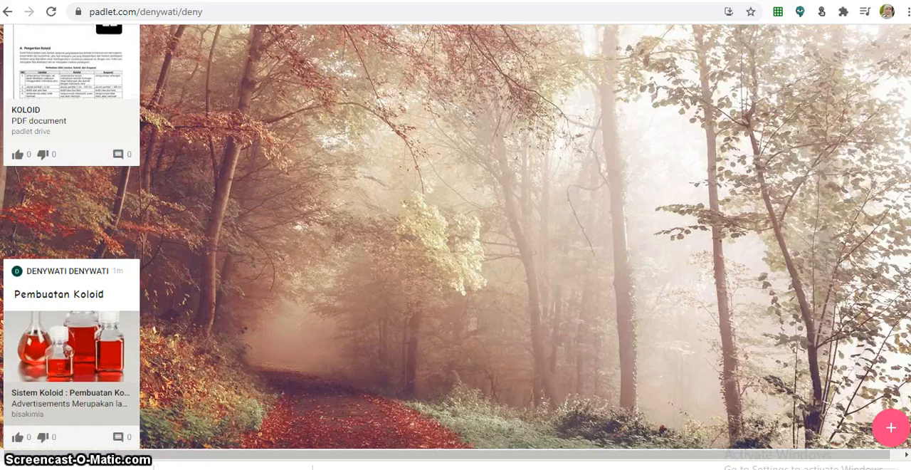
- Start a new post and move the Pembuatan Koloid post to the upper middle of the canvas
left_click(891, 429)
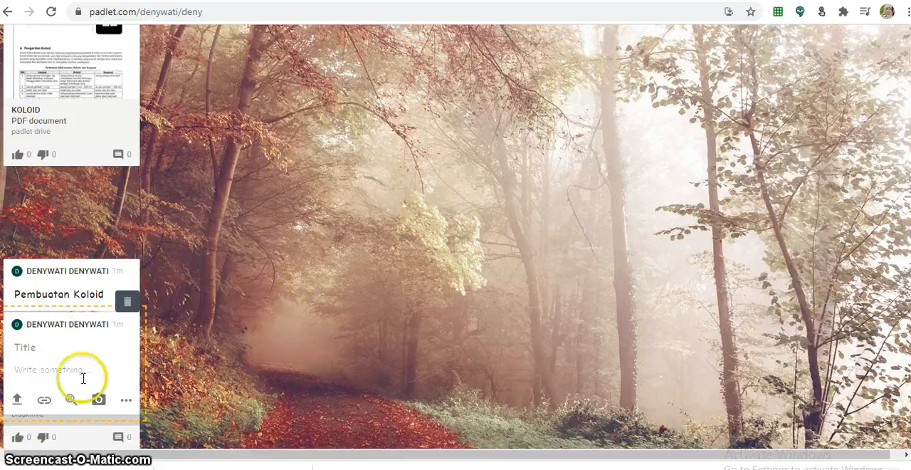
mouse_move(126, 284)
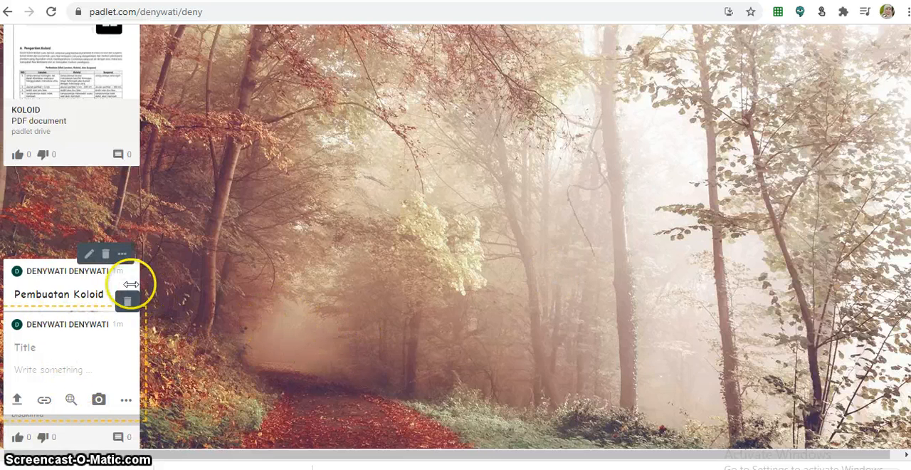
left_click_drag(119, 284, 592, 57)
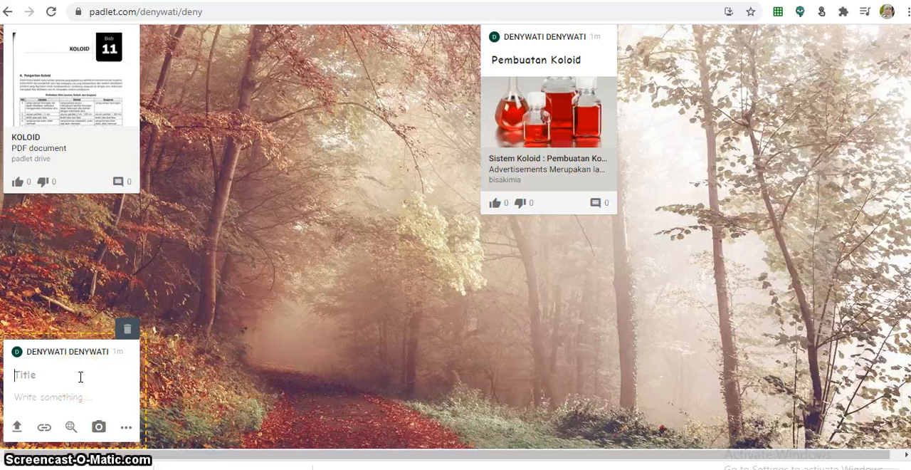
- Title the new post Contoh Pembuatan Koloid
type("Vi")
type("Pembuatan")
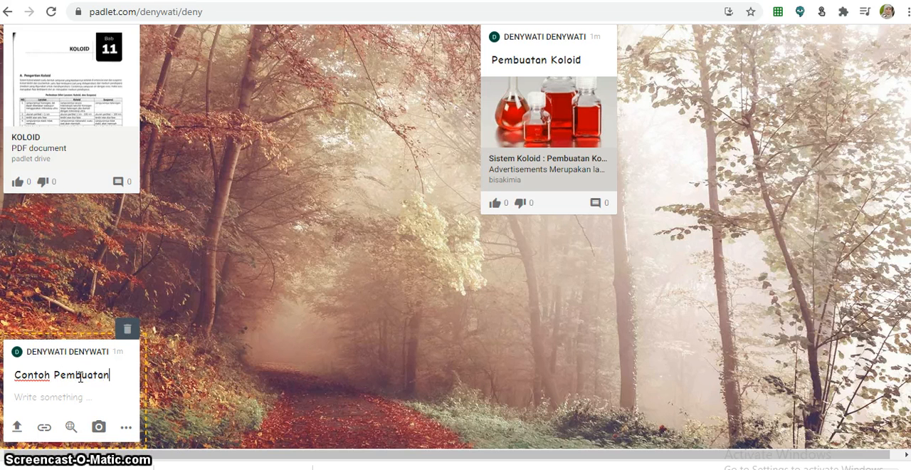
type(" Koloid")
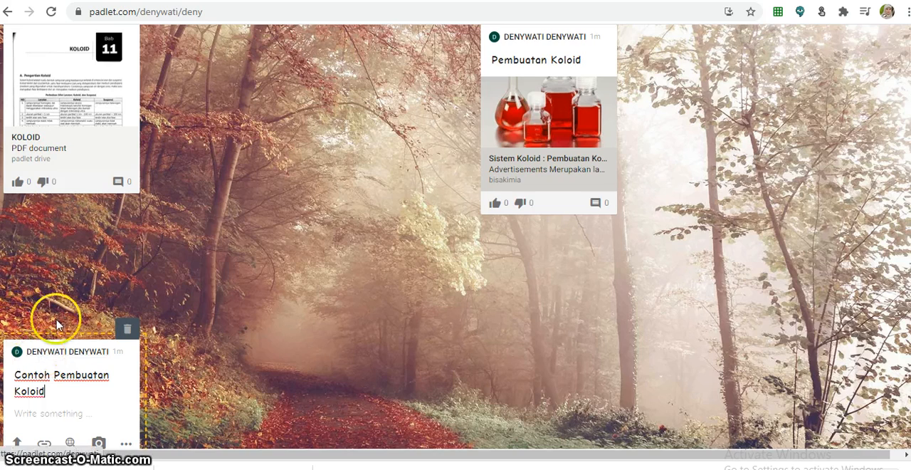
- Search for videos matching Contoh Pembuatan Koloid and attach the PART 3 : Cara Cara Pembuatan Koloid video to the post
left_click(70, 445)
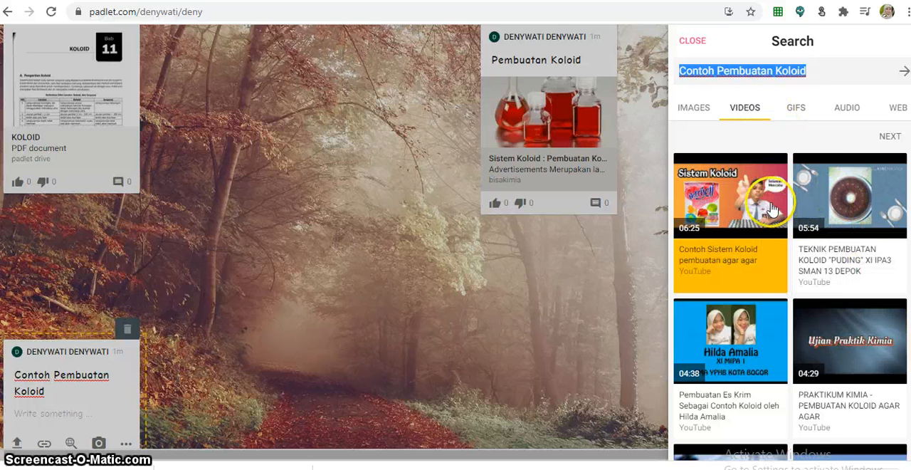
scroll(773, 209, "down", 3)
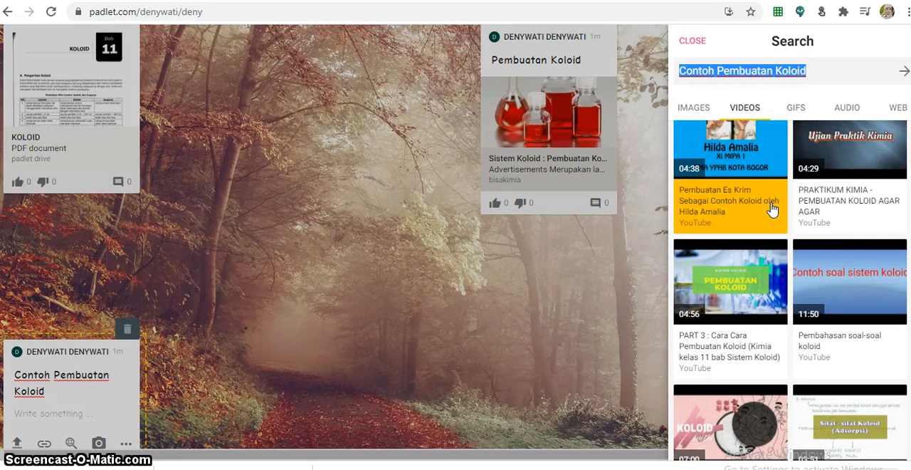
scroll(822, 246, "down", 2)
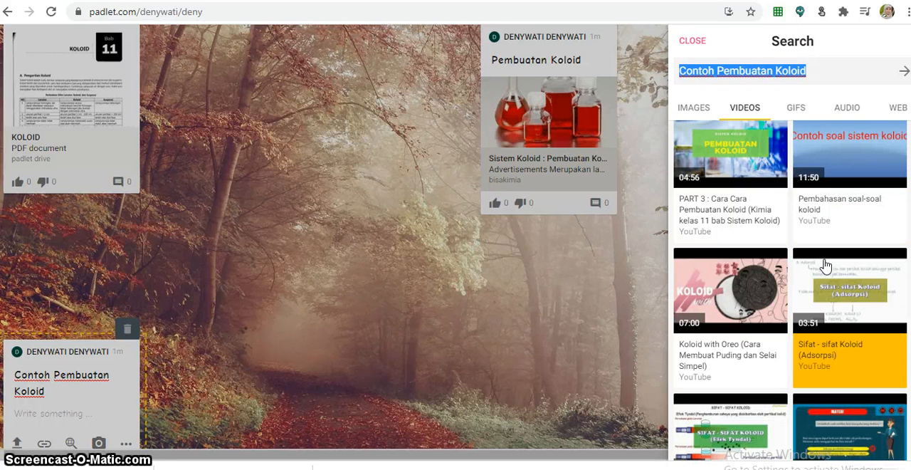
scroll(823, 265, "down", 3)
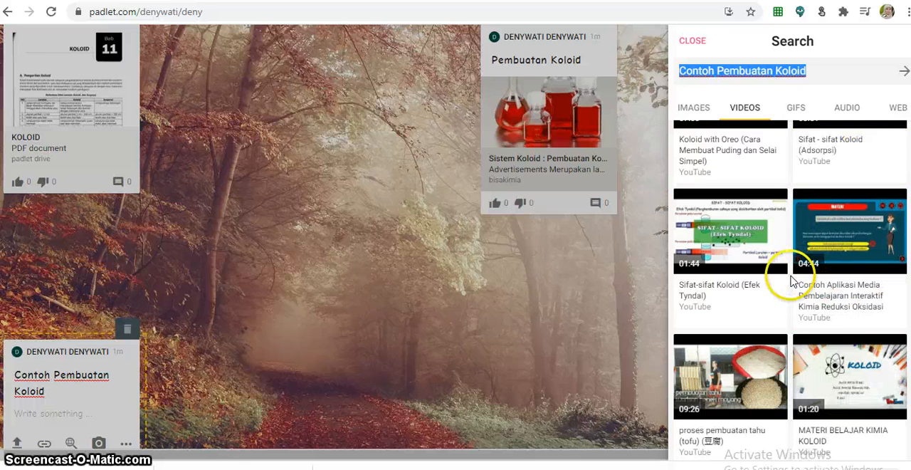
left_click(790, 290)
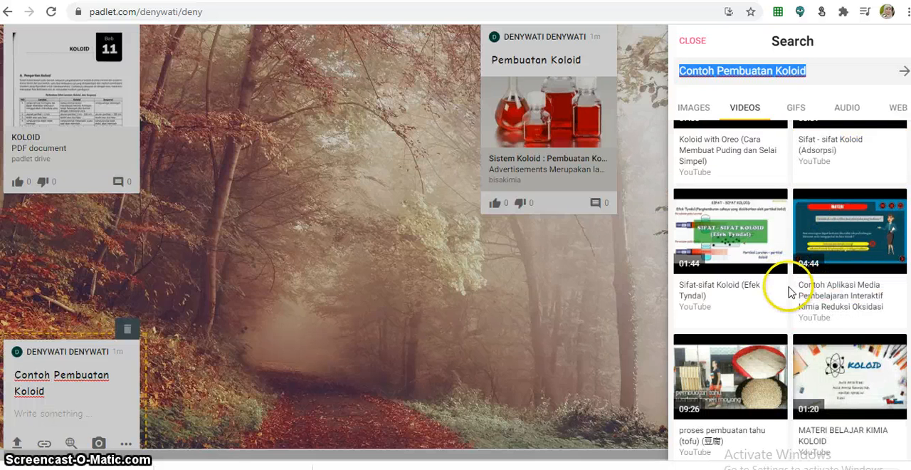
scroll(839, 319, "up", 4)
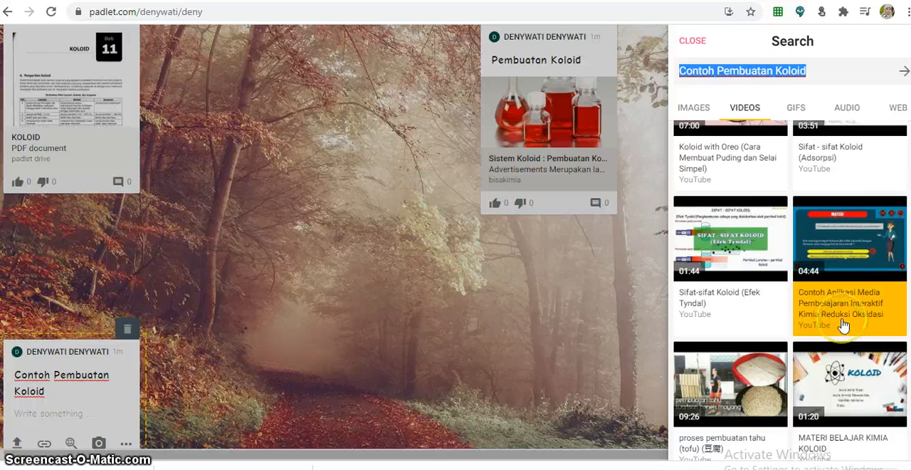
scroll(843, 324, "up", 2)
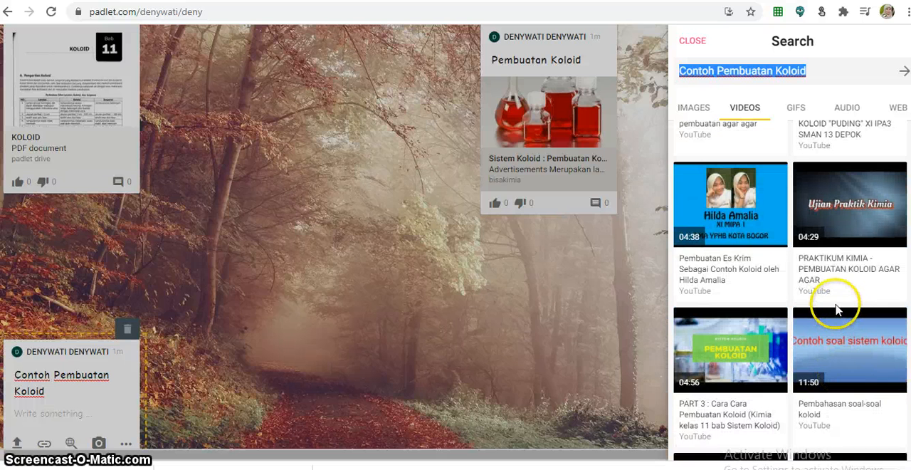
scroll(815, 307, "down", 2)
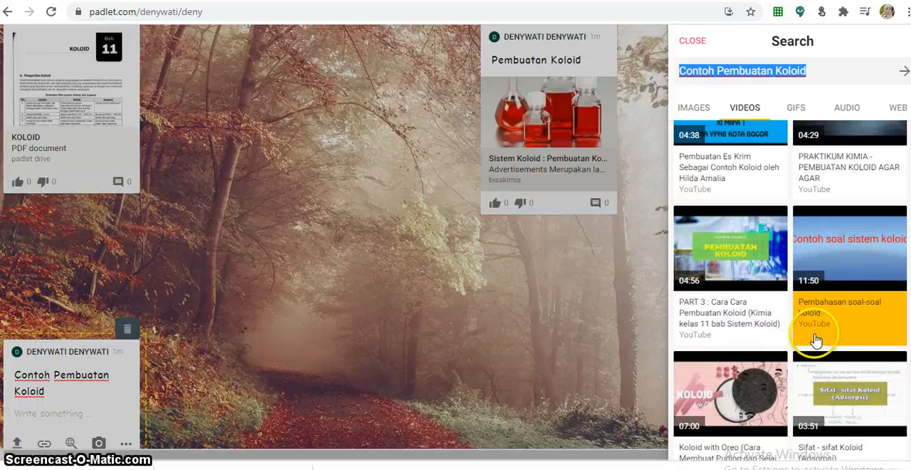
scroll(772, 299, "up", 1)
scroll(749, 328, "down", 1)
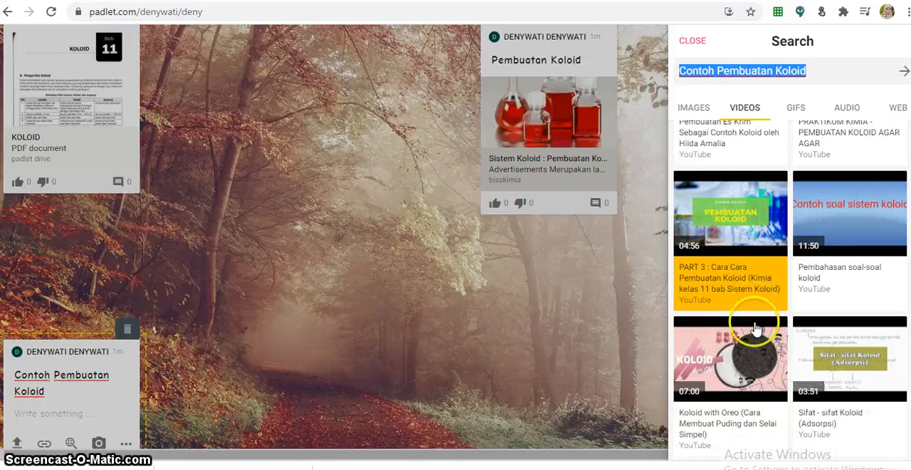
left_click(745, 237)
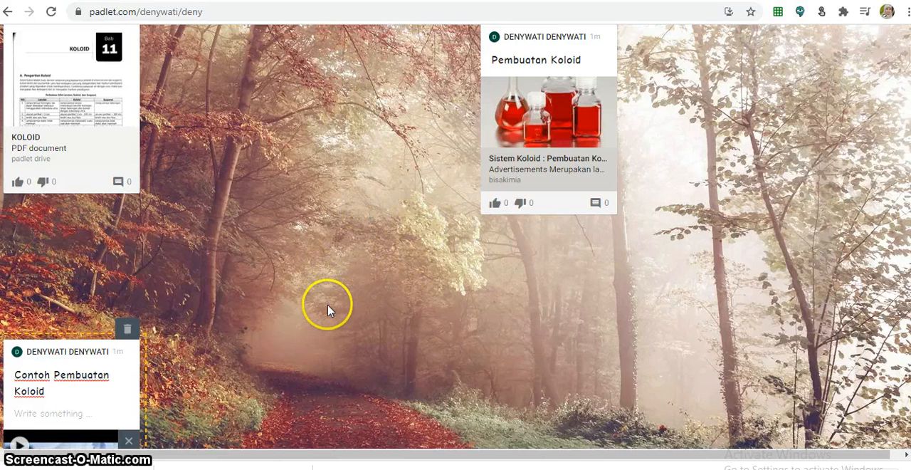
- Publish the Contoh Pembuatan Koloid video post
scroll(83, 388, "down", 2)
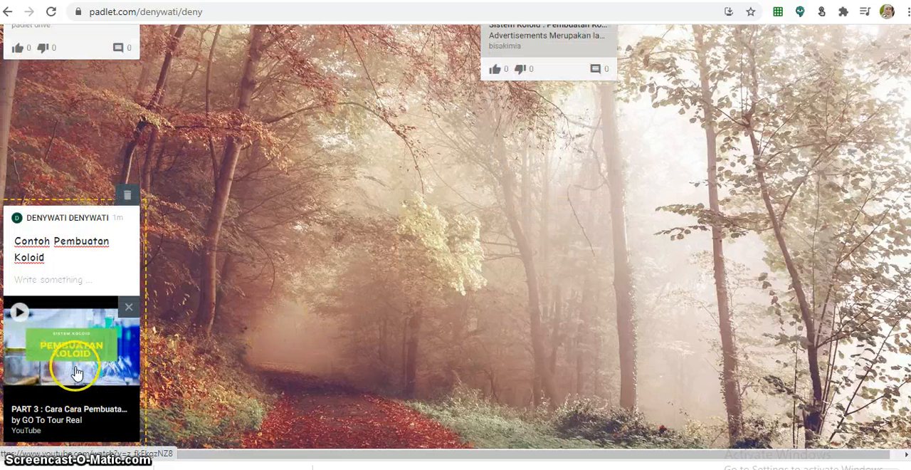
left_click(101, 284)
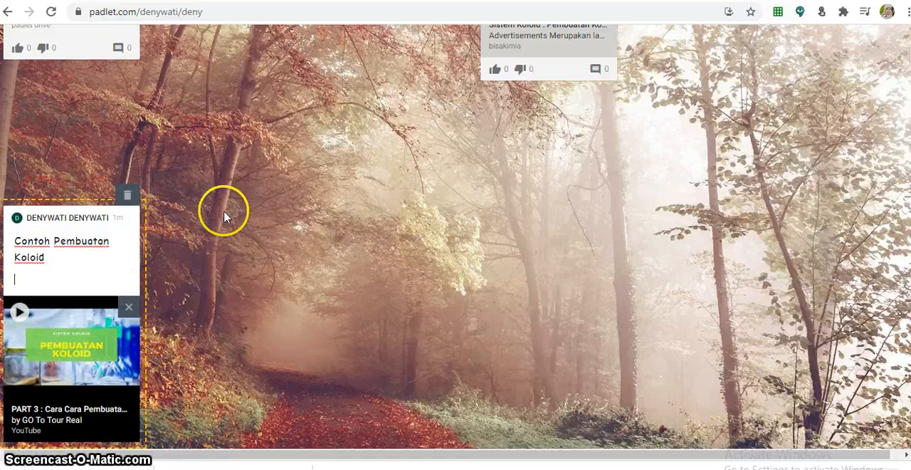
left_click(358, 255)
- Arrange the posts in a row: KOLOID PDF left, Contoh Pembuatan Koloid centre, Pembuatan Koloid right
scroll(238, 275, "up", 2)
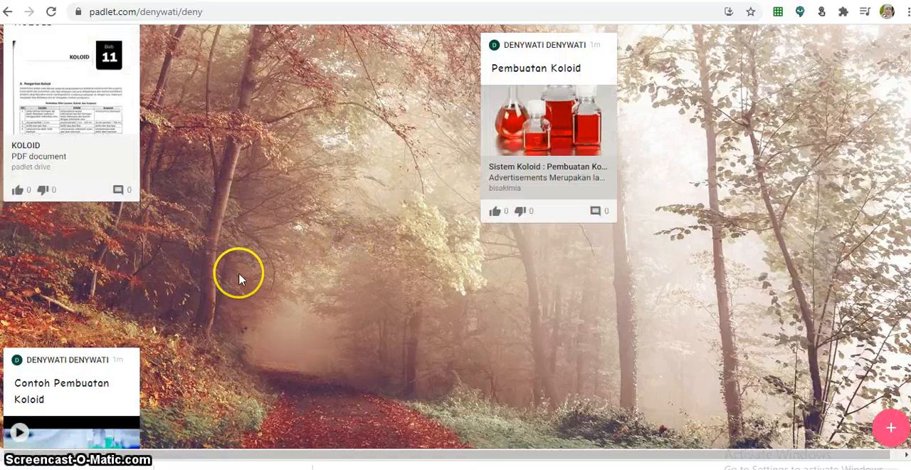
scroll(78, 322, "down", 1)
left_click_drag(122, 332, 337, 238)
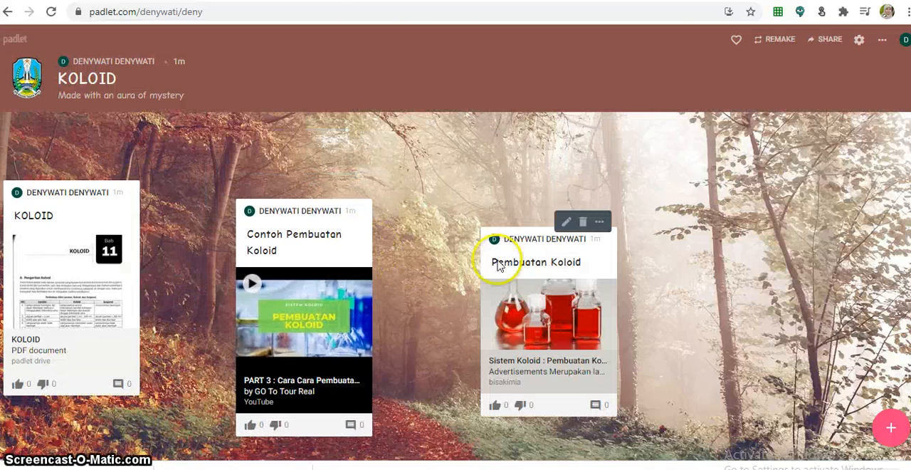
left_click_drag(604, 274, 719, 208)
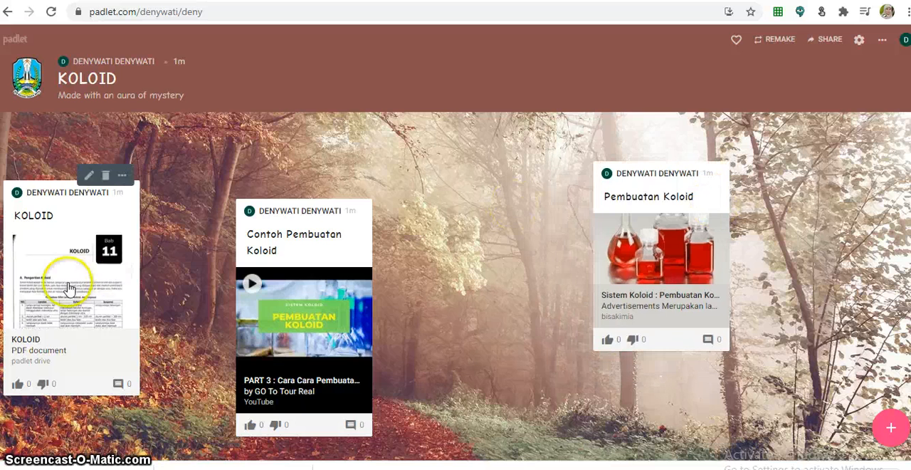
left_click_drag(305, 269, 392, 279)
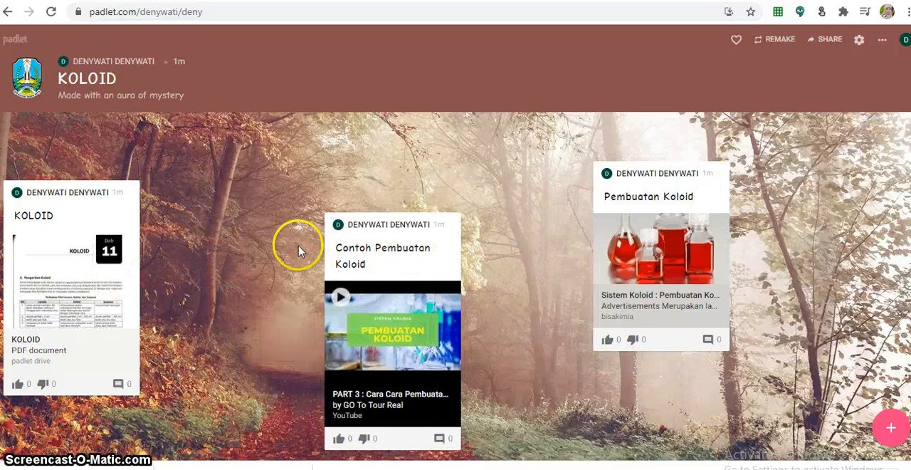
left_click_drag(111, 210, 156, 206)
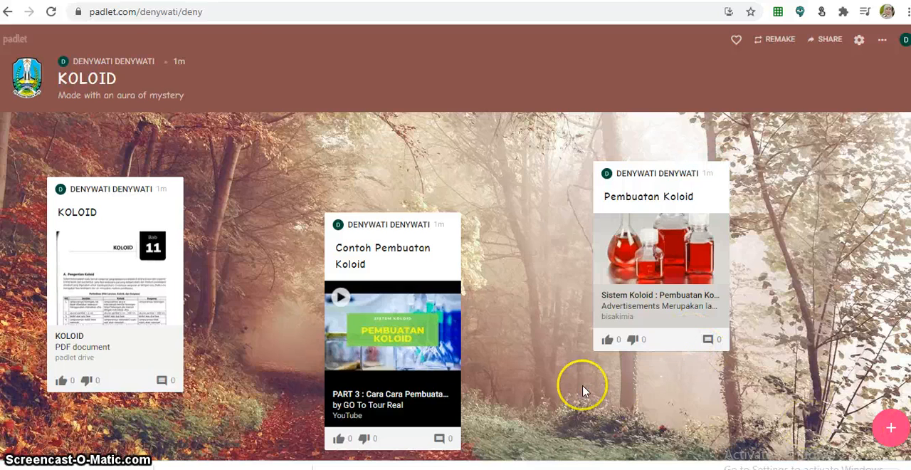
- Start a new post and title it Koloid
left_click(889, 430)
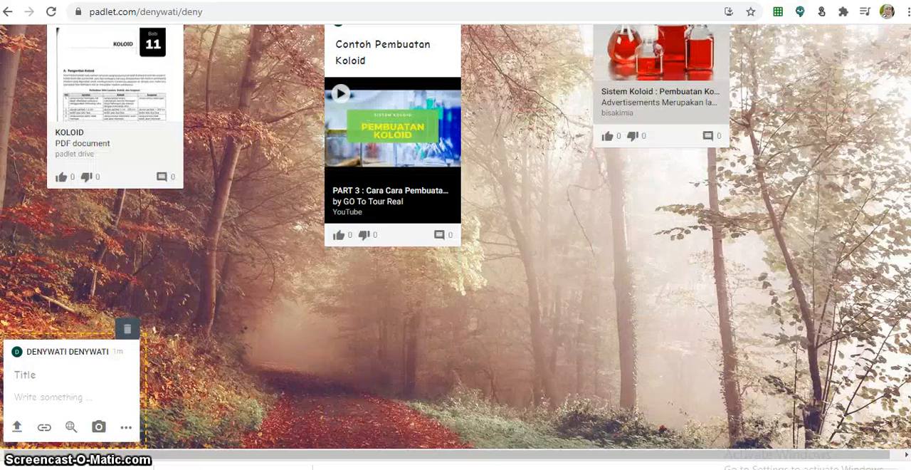
left_click(126, 428)
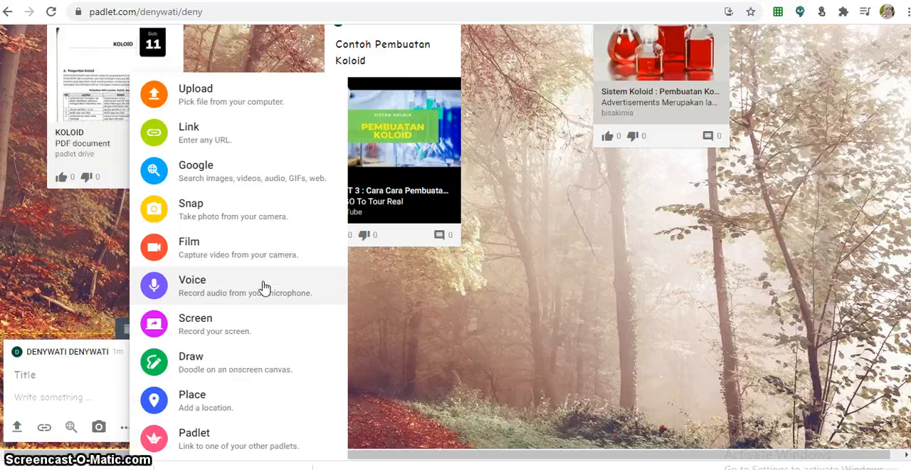
left_click(486, 328)
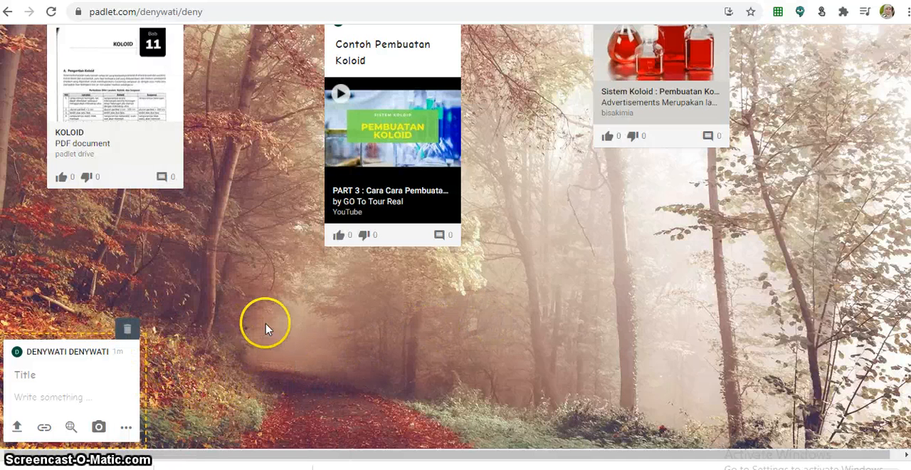
scroll(385, 320, "up", 1)
scroll(388, 326, "down", 1)
type("Koloid")
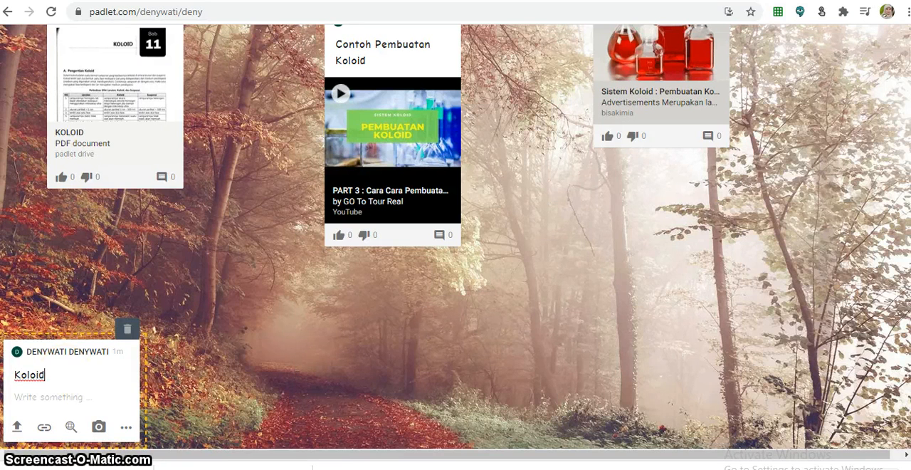
- Upload bab 10 from data (D:) > PERANGKAT PEMBELAJARAN > PPT MEDIA BELAJAR > KLS XI M. PURBA into the post
left_click(18, 429)
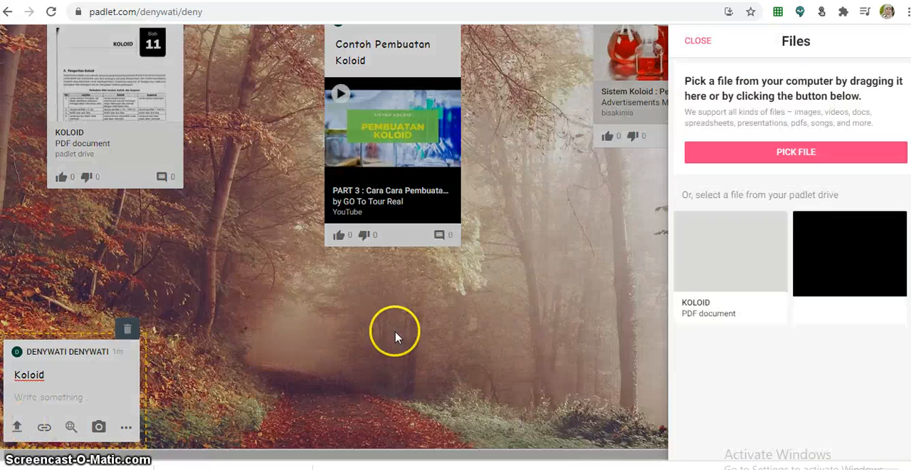
left_click(790, 150)
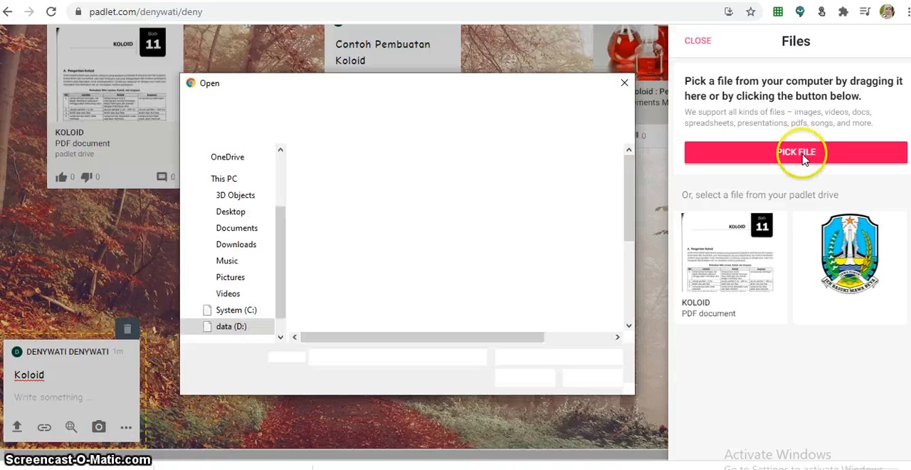
scroll(353, 278, "down", 2)
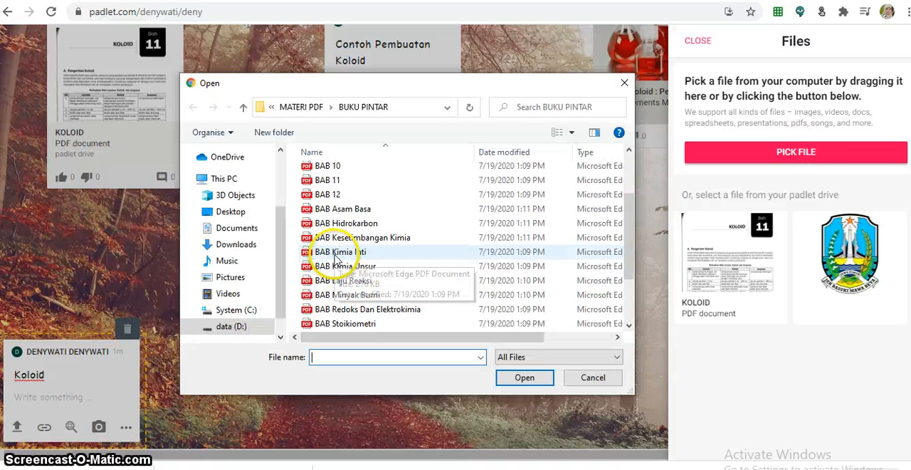
left_click(241, 327)
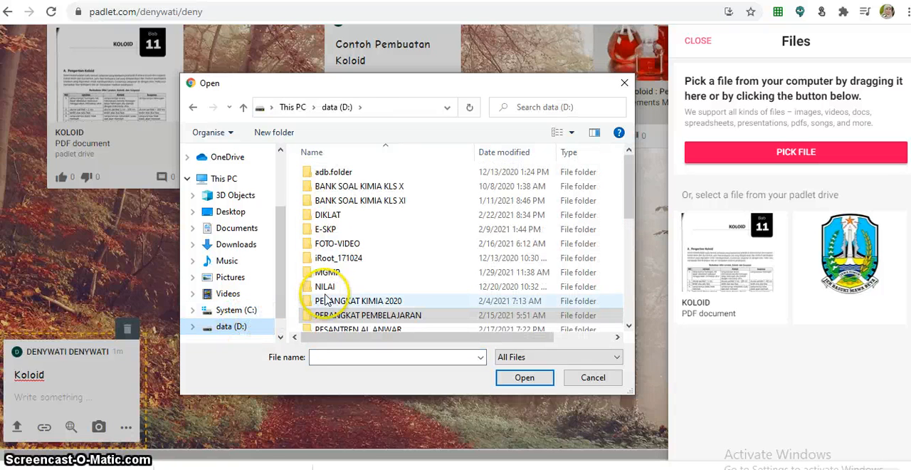
double_click(393, 317)
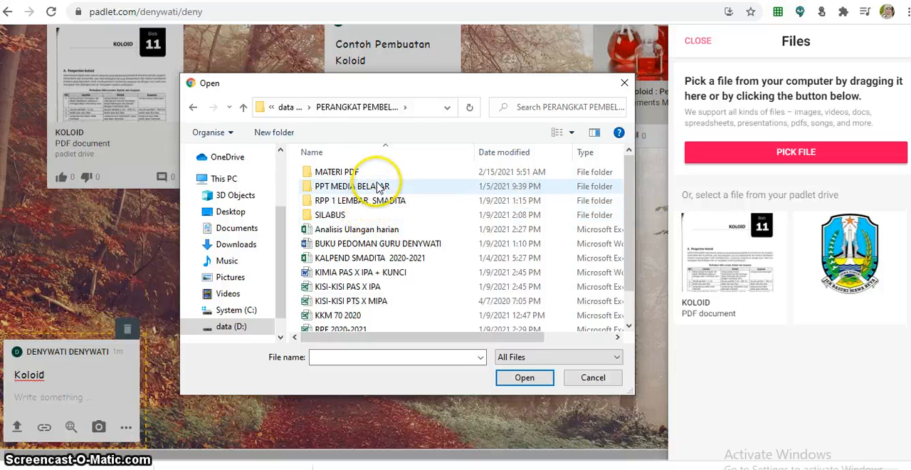
left_click(380, 186)
double_click(379, 186)
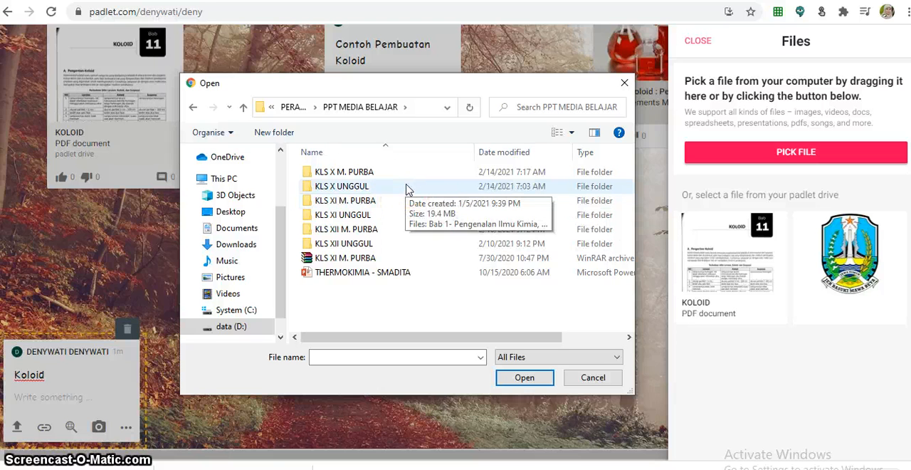
left_click(403, 206)
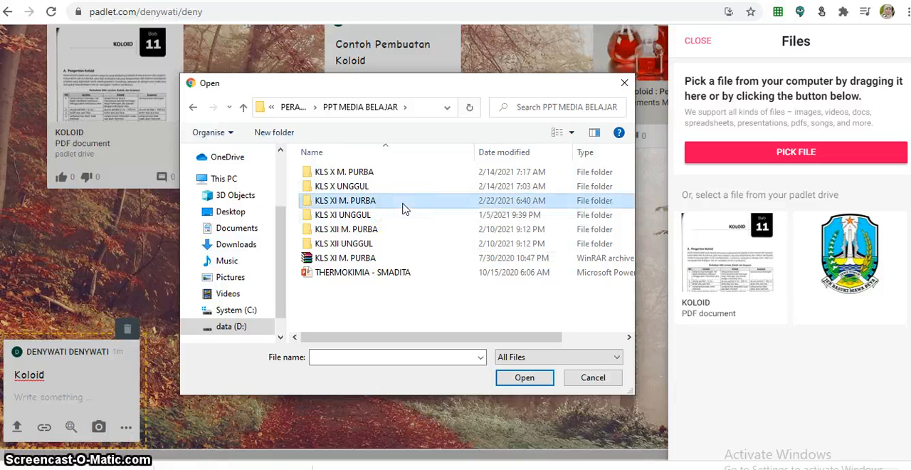
double_click(403, 207)
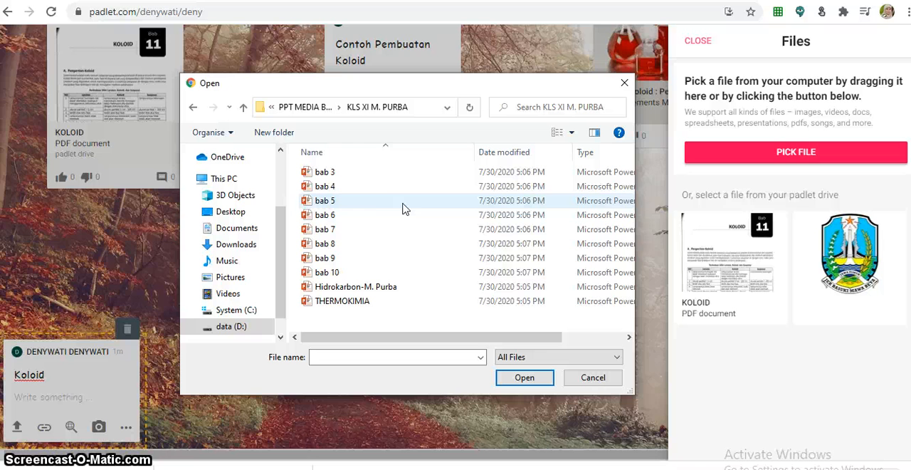
left_click(376, 276)
double_click(375, 277)
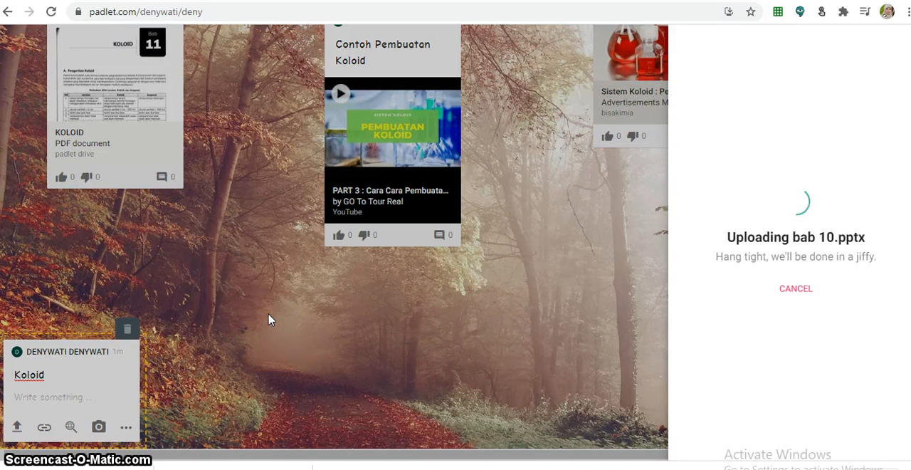
left_click(329, 297)
left_click(349, 304)
left_click(374, 321)
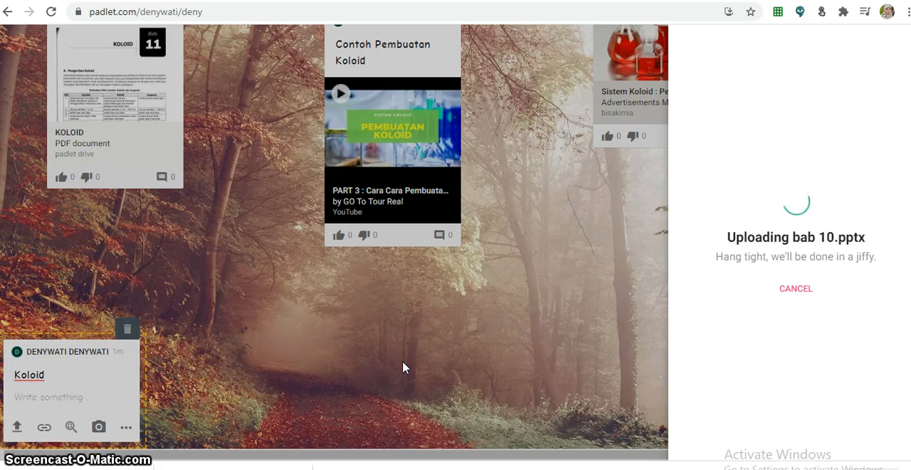
left_click(456, 357)
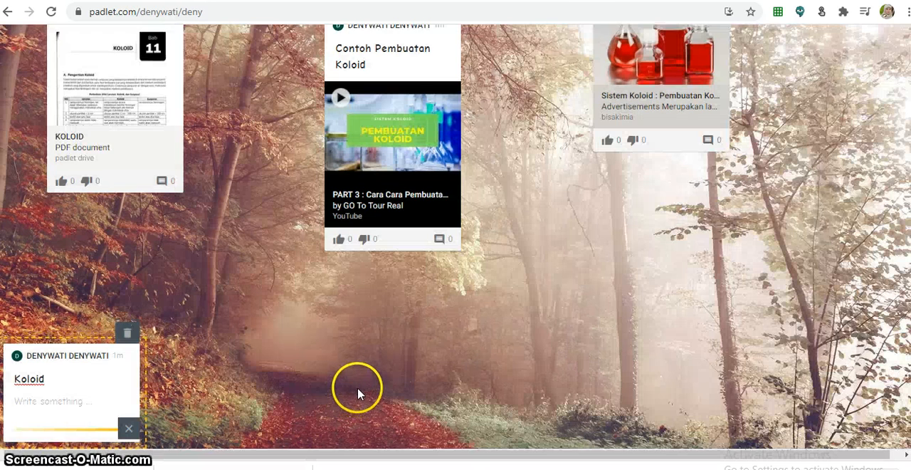
- Place the Koloid presentation post beside the KOLOID PDF and shift the Contoh Pembuatan Koloid post right
left_click(85, 396)
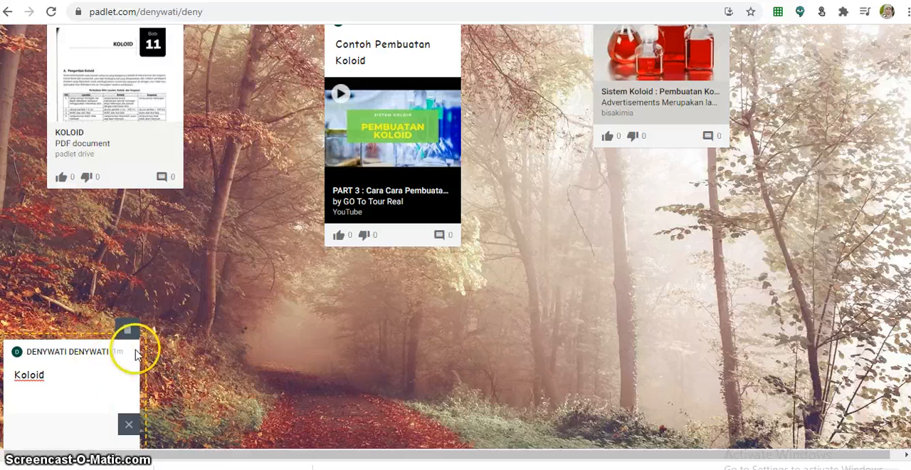
left_click_drag(83, 420, 269, 238)
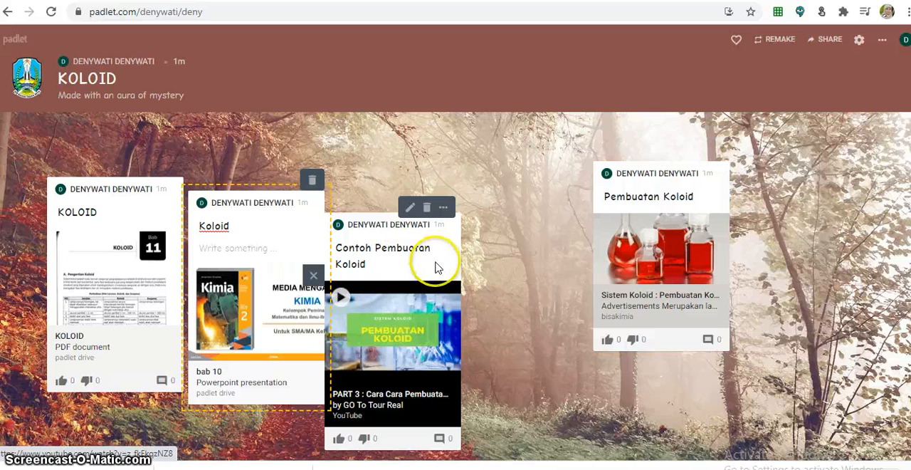
left_click_drag(433, 264, 494, 217)
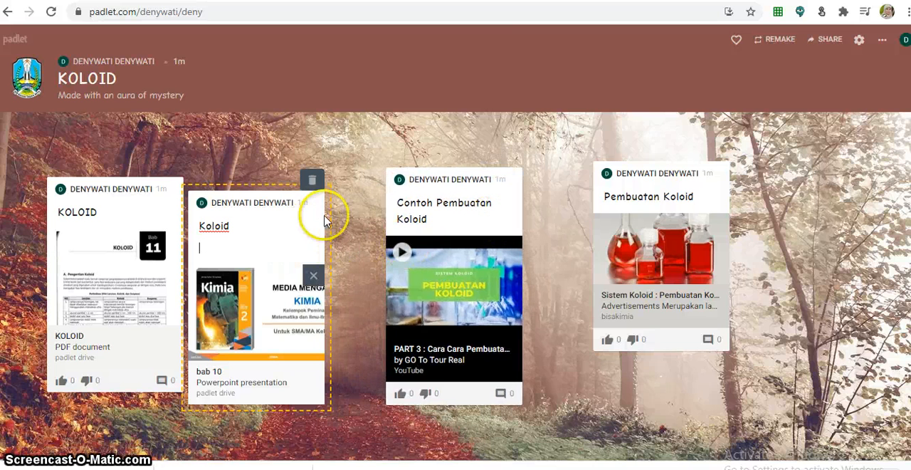
- Stagger the posts: shift Pembuatan Koloid right, Contoh Pembuatan Koloid lower right, raise Koloid and lower the KOLOID PDF
left_click_drag(290, 238, 309, 223)
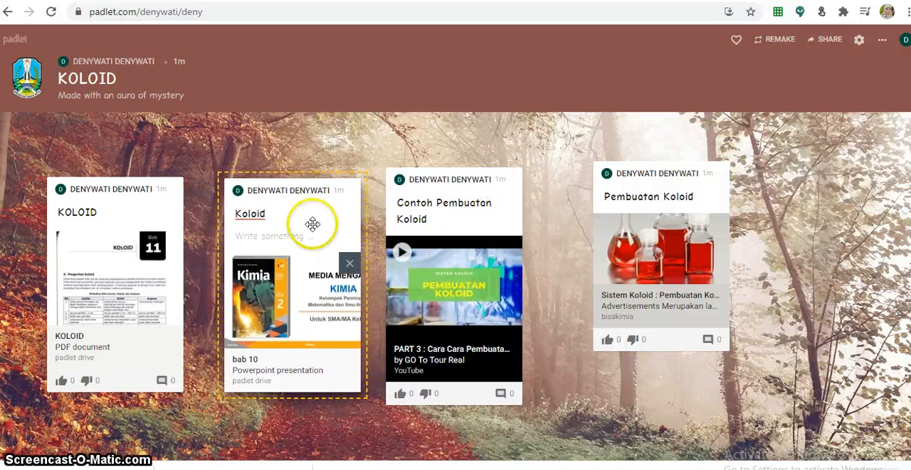
left_click_drag(705, 185, 765, 176)
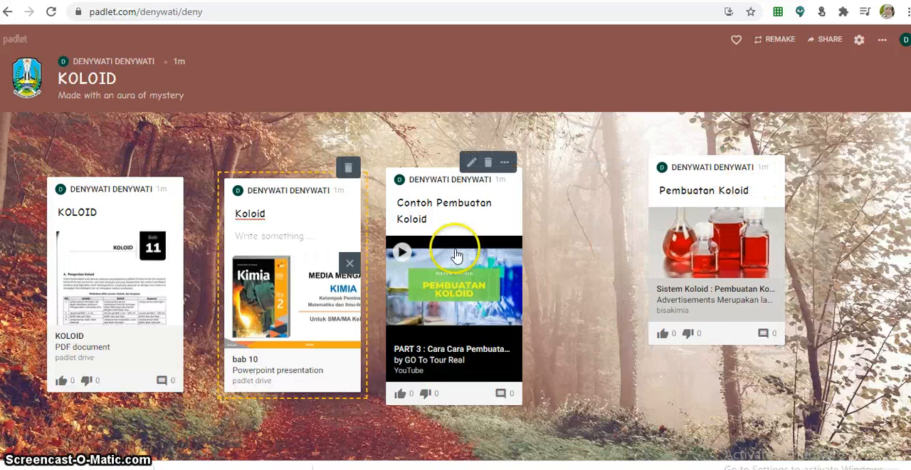
left_click_drag(499, 215, 565, 267)
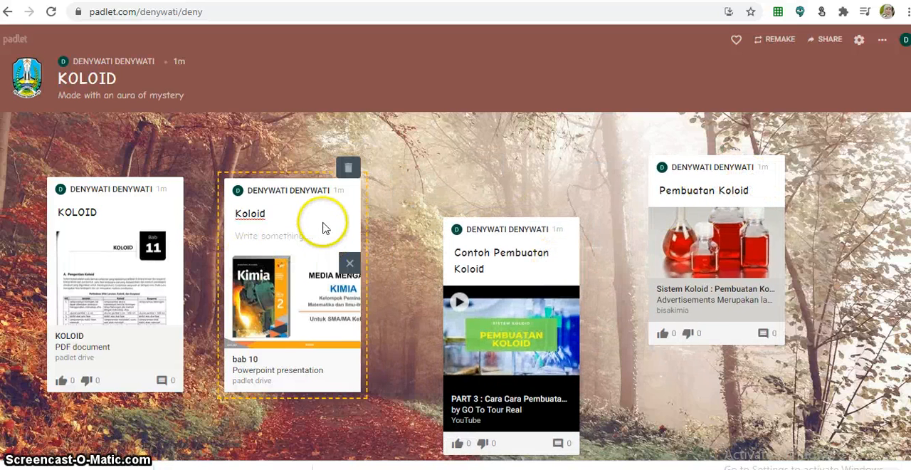
left_click_drag(324, 225, 338, 193)
left_click_drag(118, 237, 109, 280)
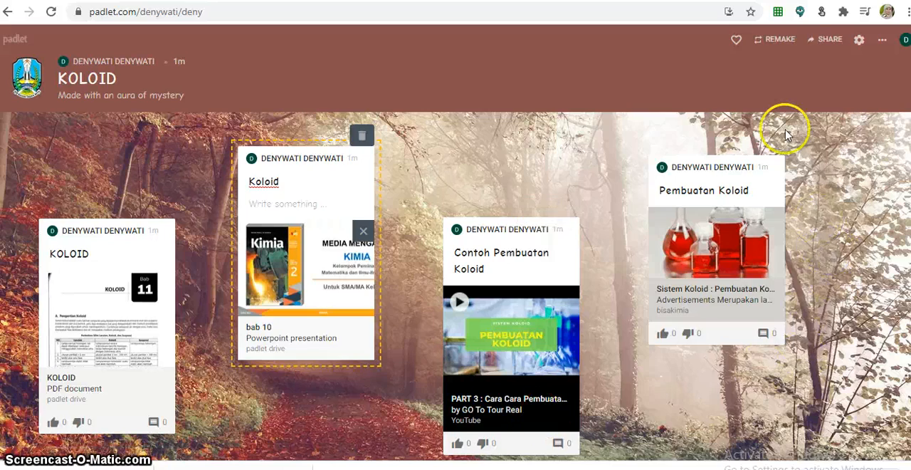
- Open the padlet's sharing options and copy its link to the clipboard
left_click(836, 41)
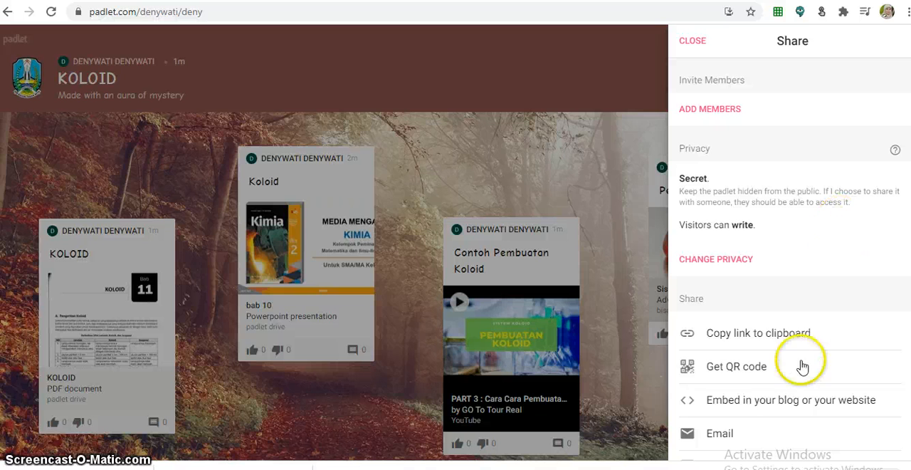
left_click(758, 342)
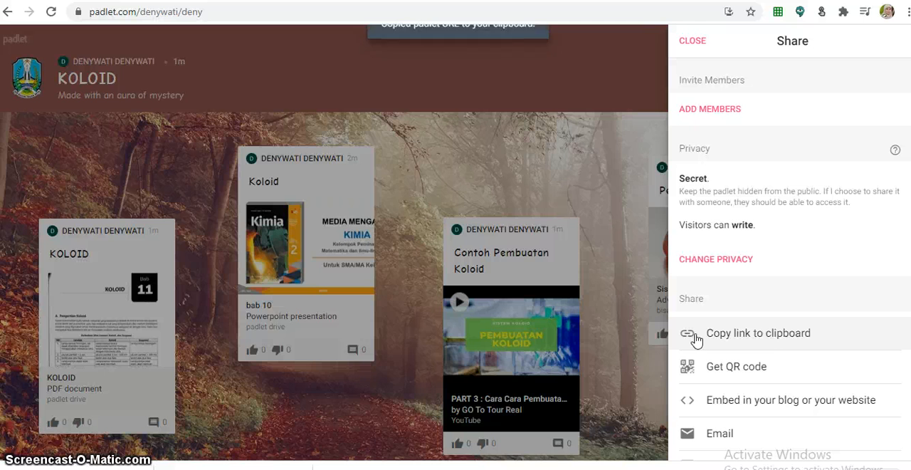
left_click(702, 340)
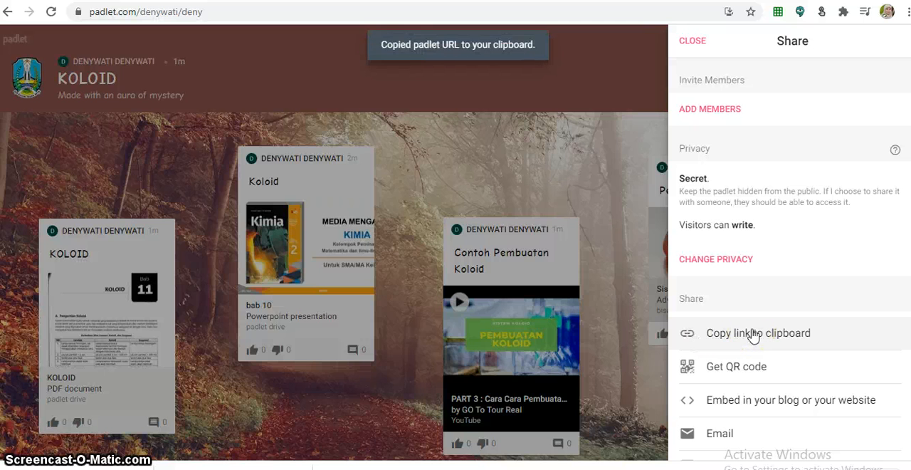
- Display the padlet's QR code, then close it and the sharing panel
scroll(753, 335, "down", 2)
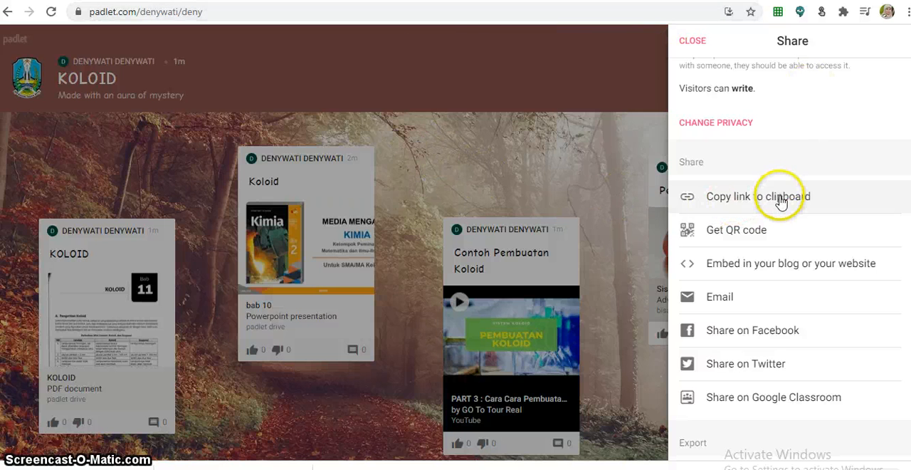
left_click(731, 241)
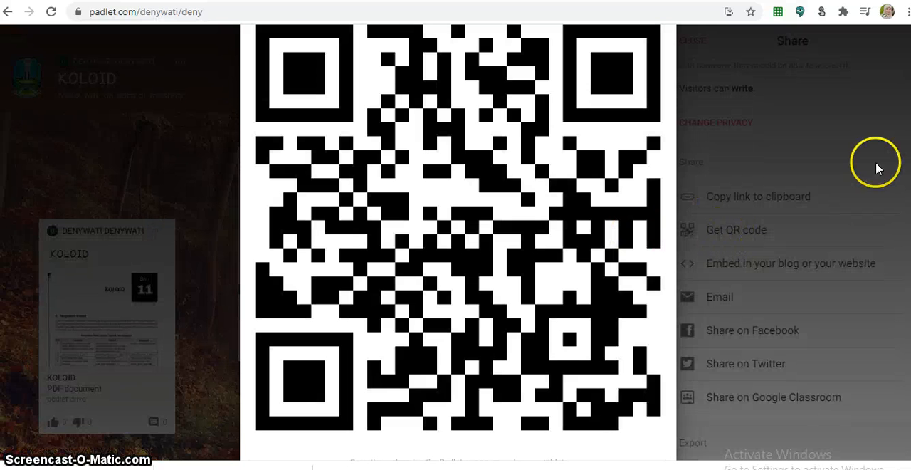
left_click(830, 178)
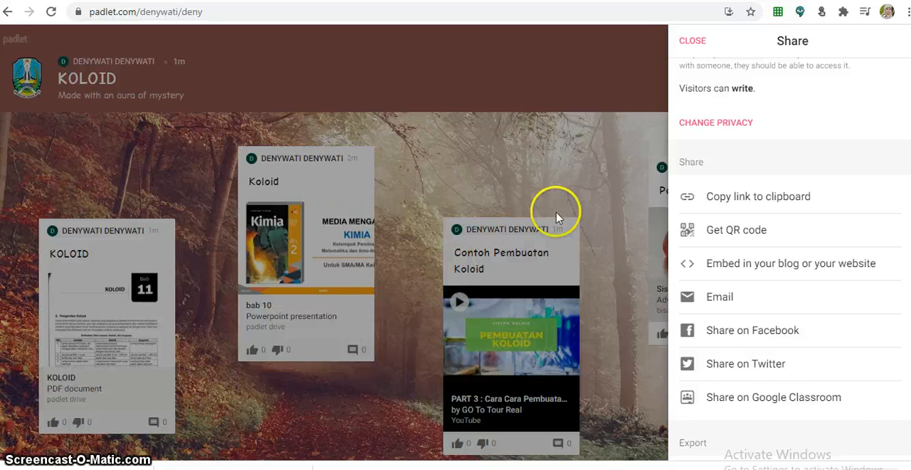
left_click(590, 169)
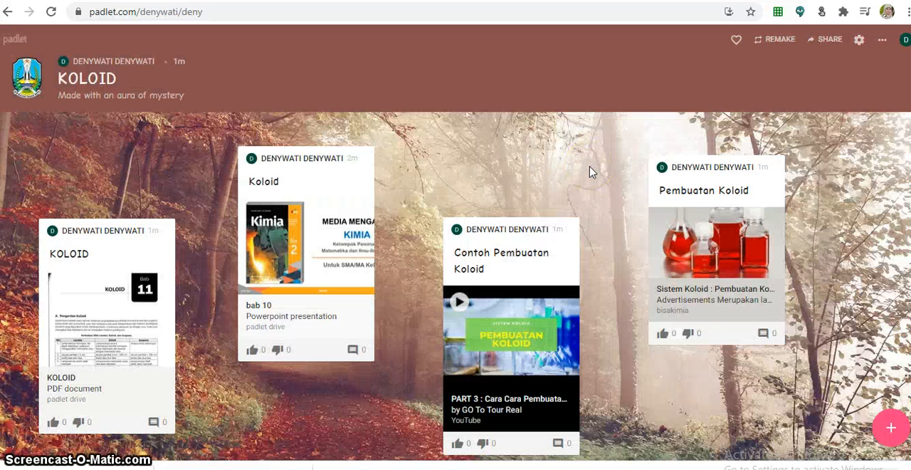